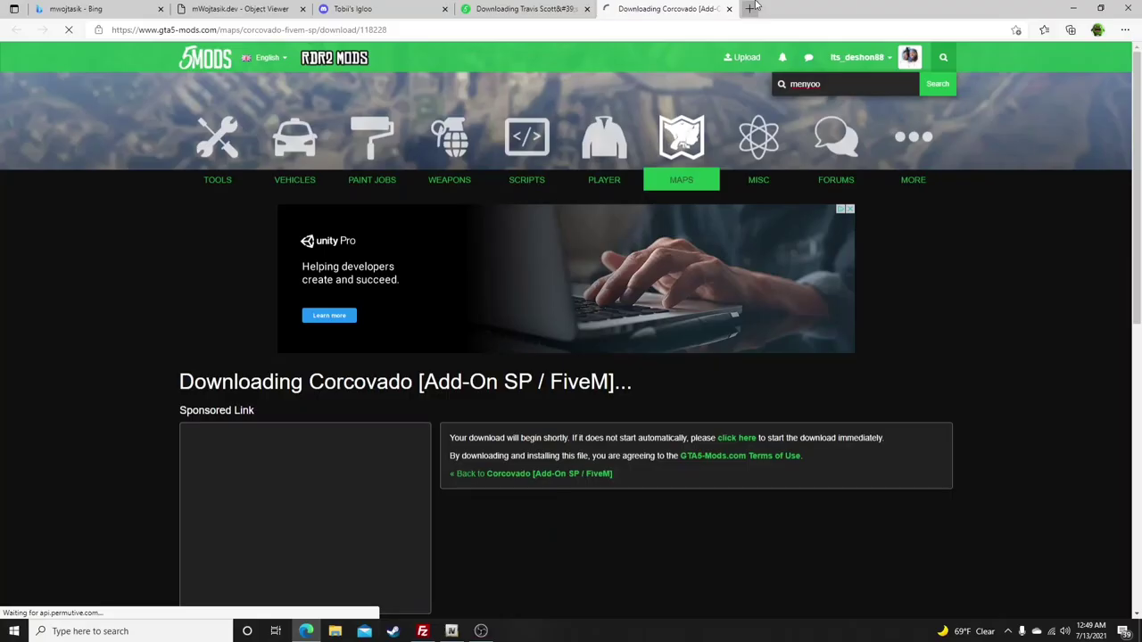
Search the mods site for "menyoo" and open the Menyoo PC [Single-Player Trainer Mod] page.
key(Return)
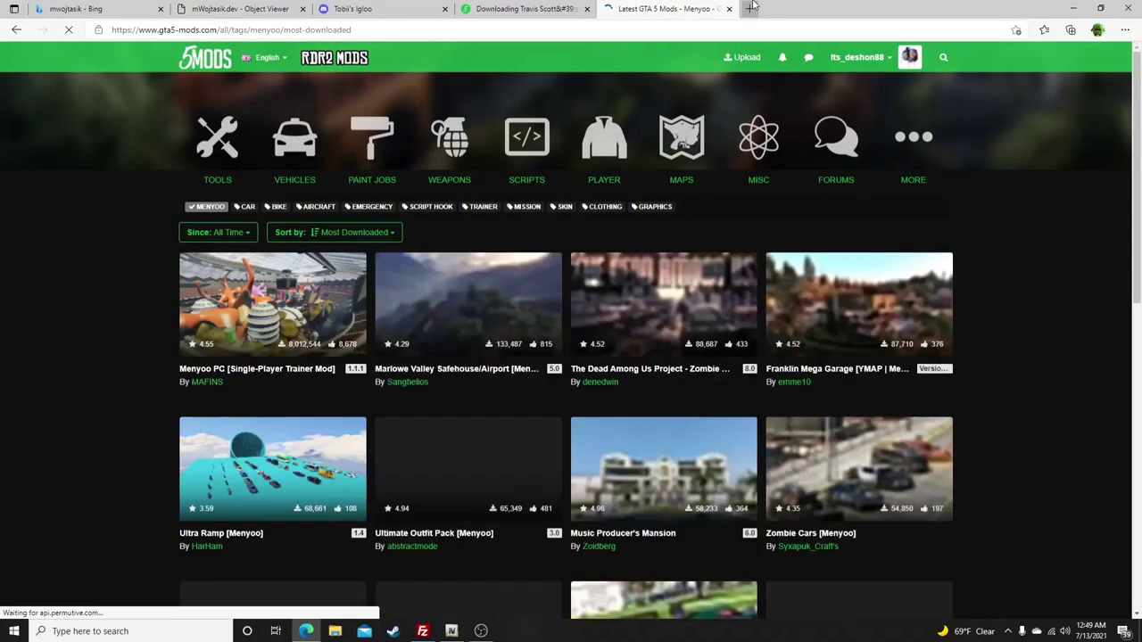
click(264, 314)
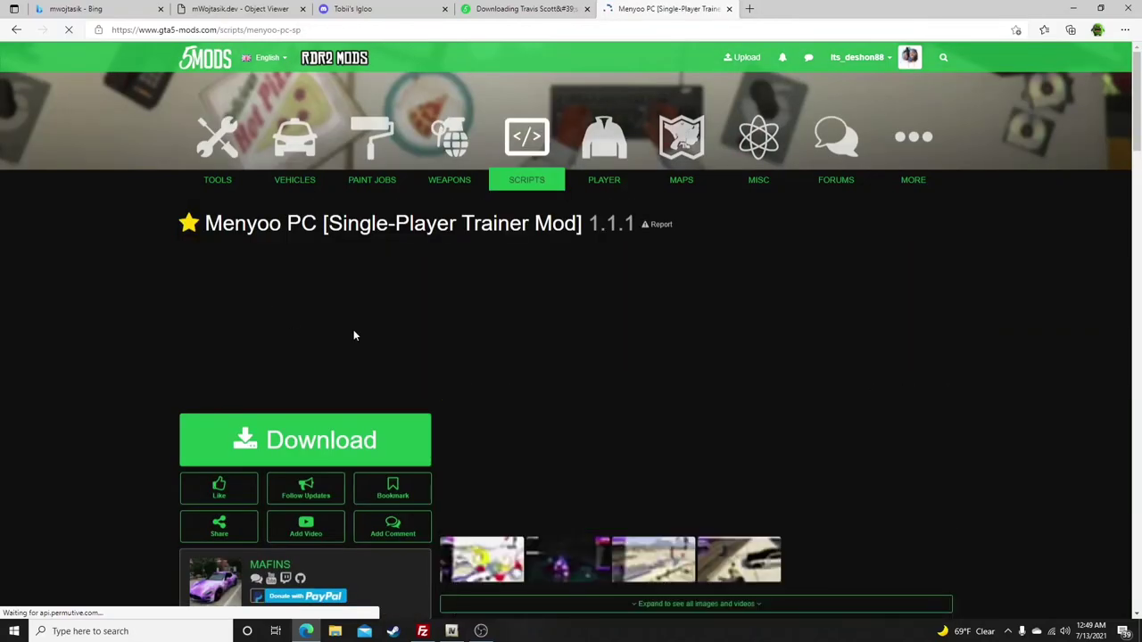
Follow the current version's download link to the GitHub releases and download MenyooSP.zip for Menyoo PC v1.4.0.
scroll(589, 357, down, 2)
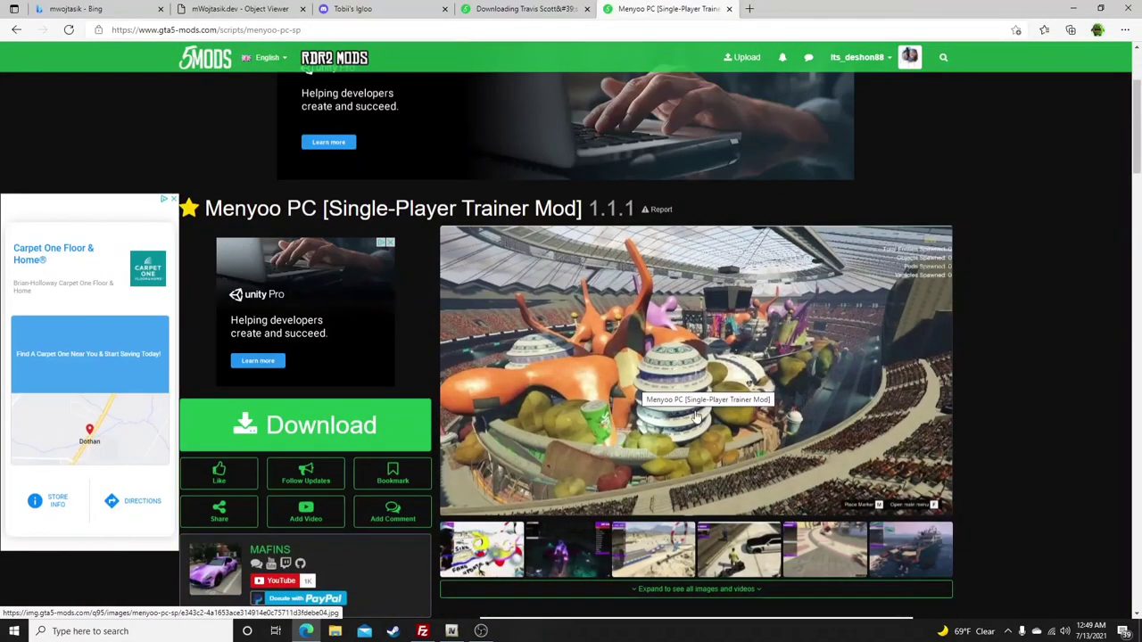
scroll(588, 409, down, 4)
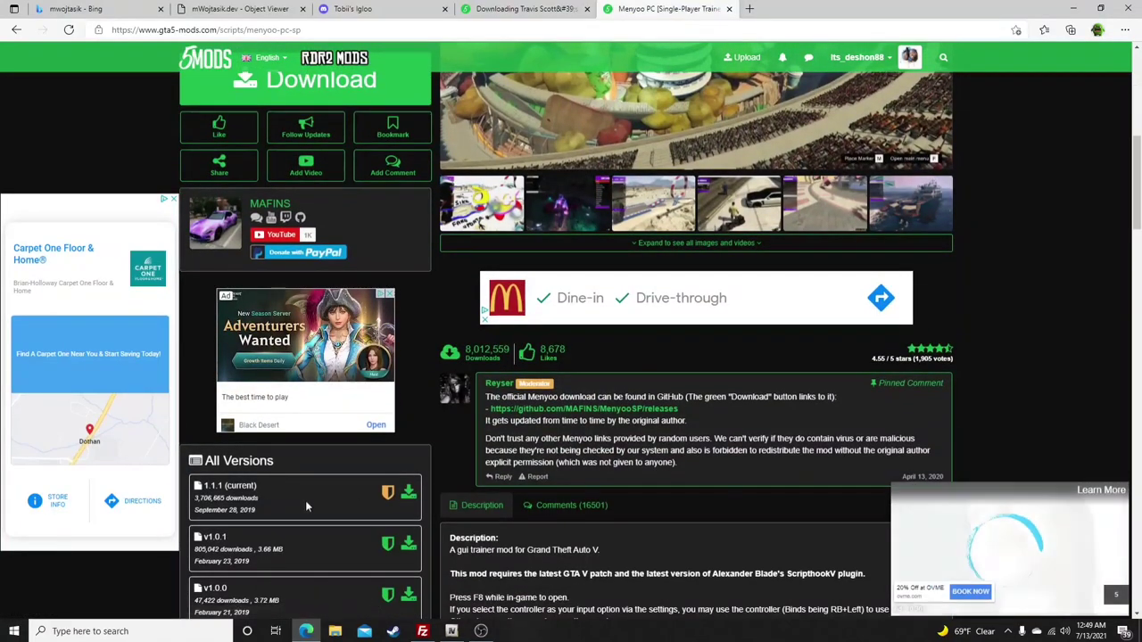
click(409, 494)
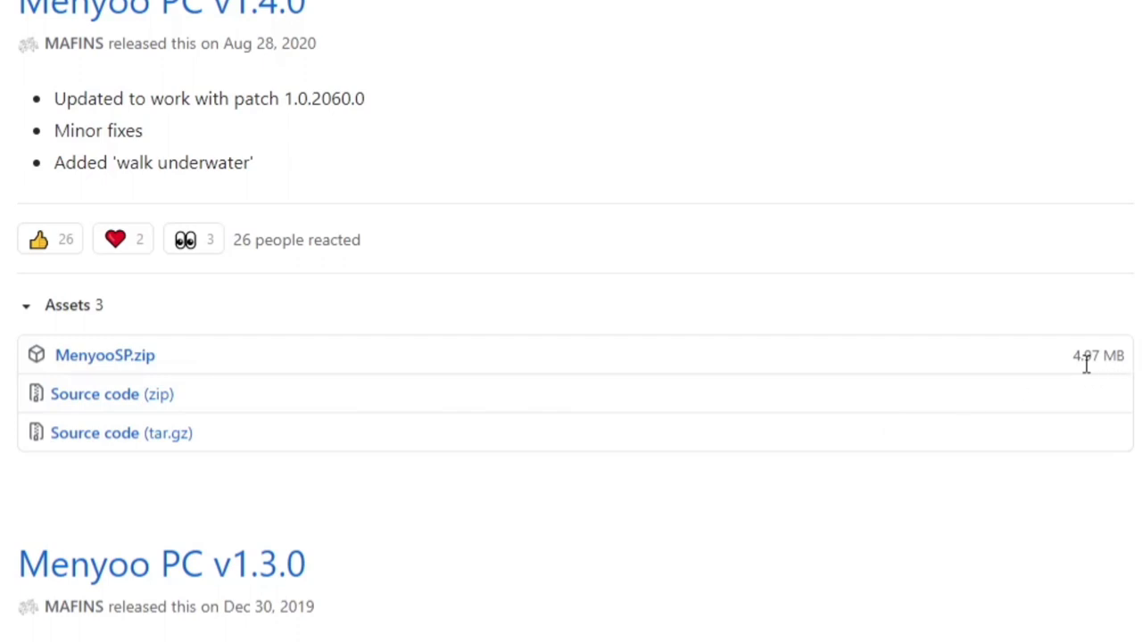
click(106, 364)
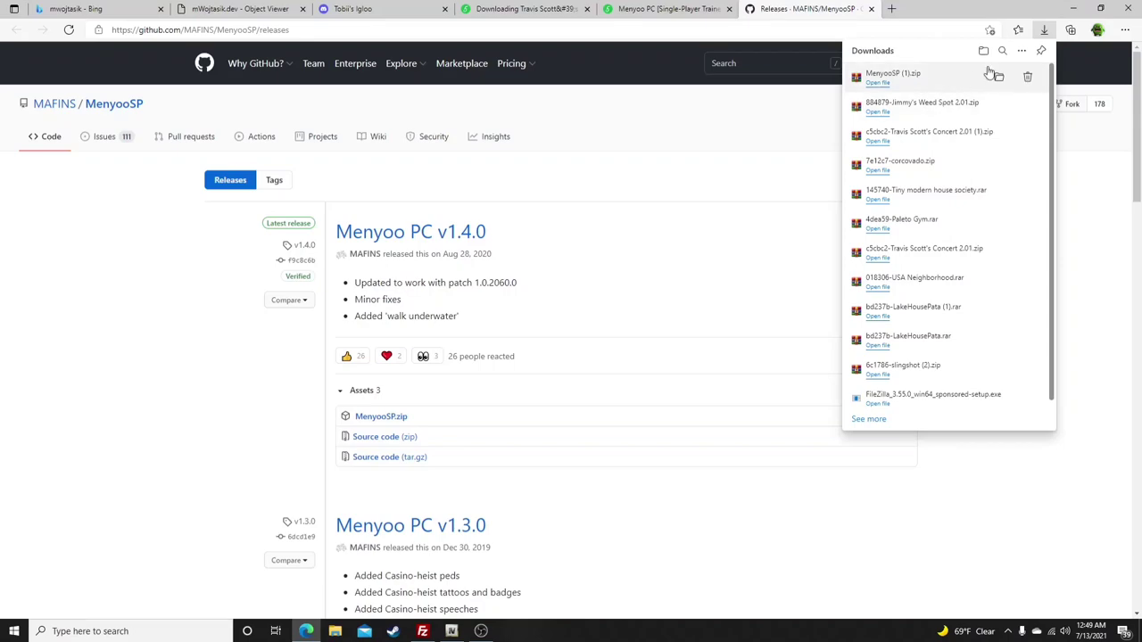
Minimize the browser, open the pinned Grand Theft Auto V folder, and place its window in the upper part of the desktop.
click(1077, 9)
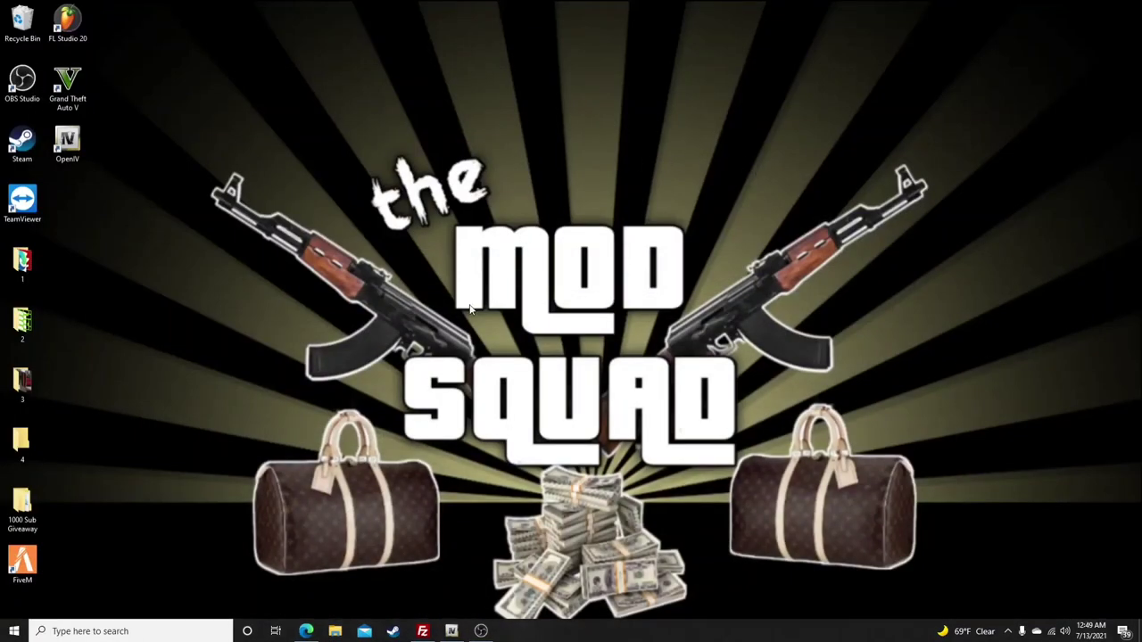
right_click(336, 631)
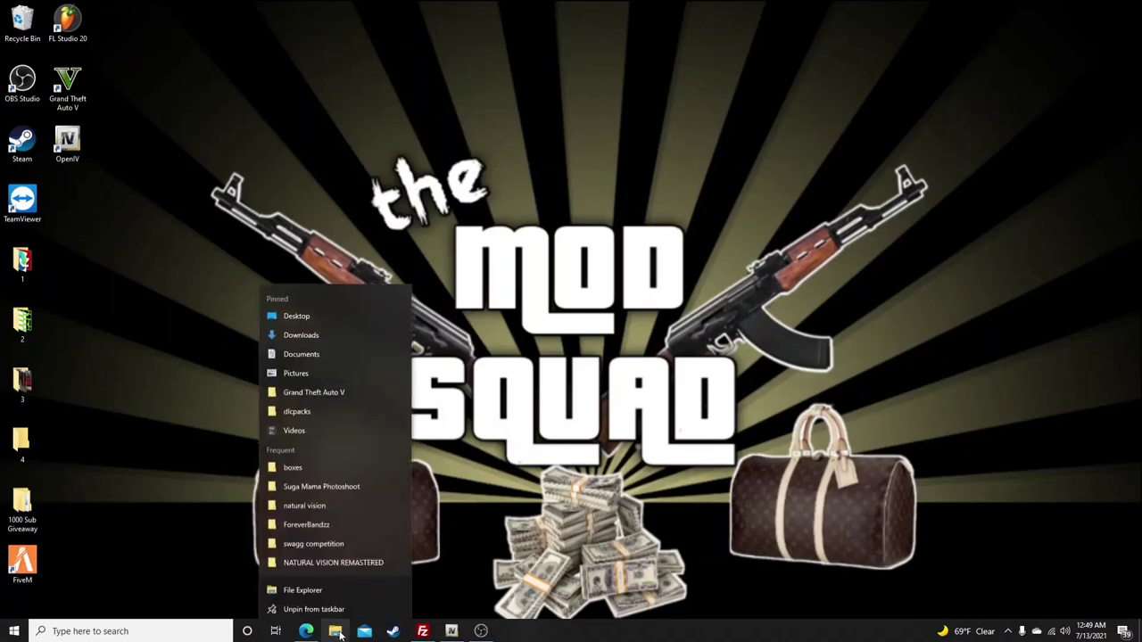
click(348, 389)
drag(466, 327, 513, 34)
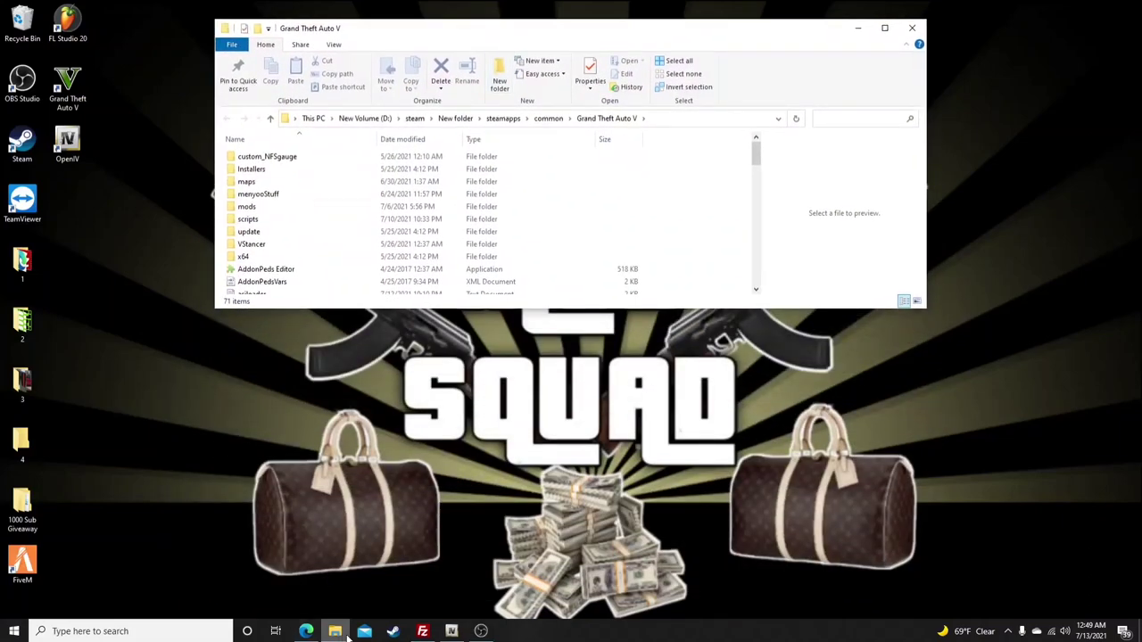
Open the Downloads folder in a second window and place it below the Grand Theft Auto V window.
right_click(335, 631)
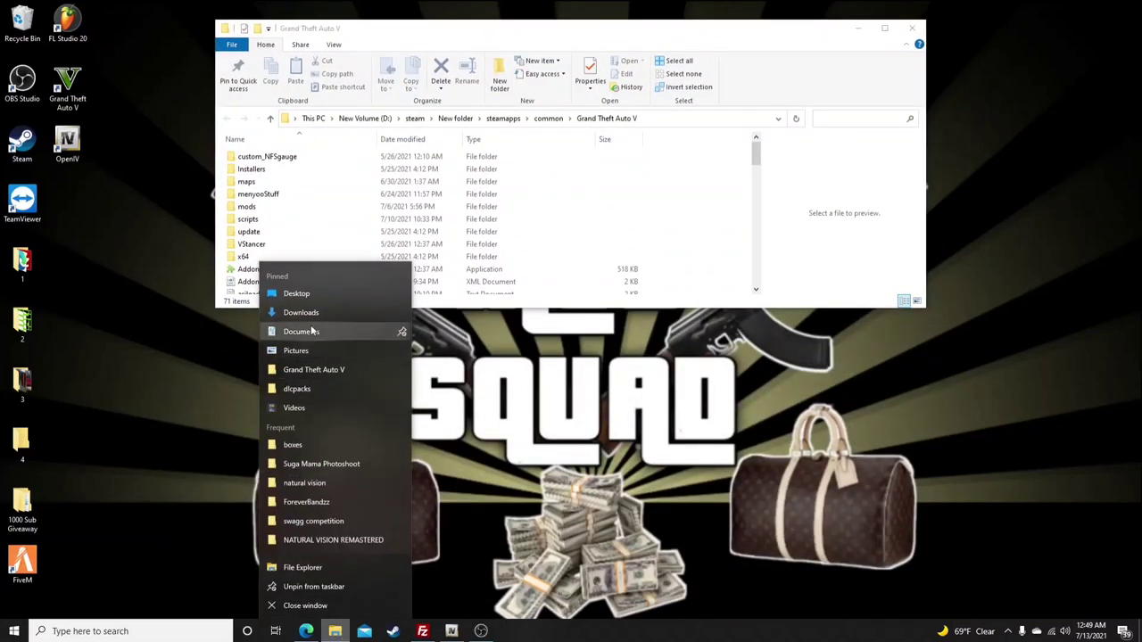
click(335, 632)
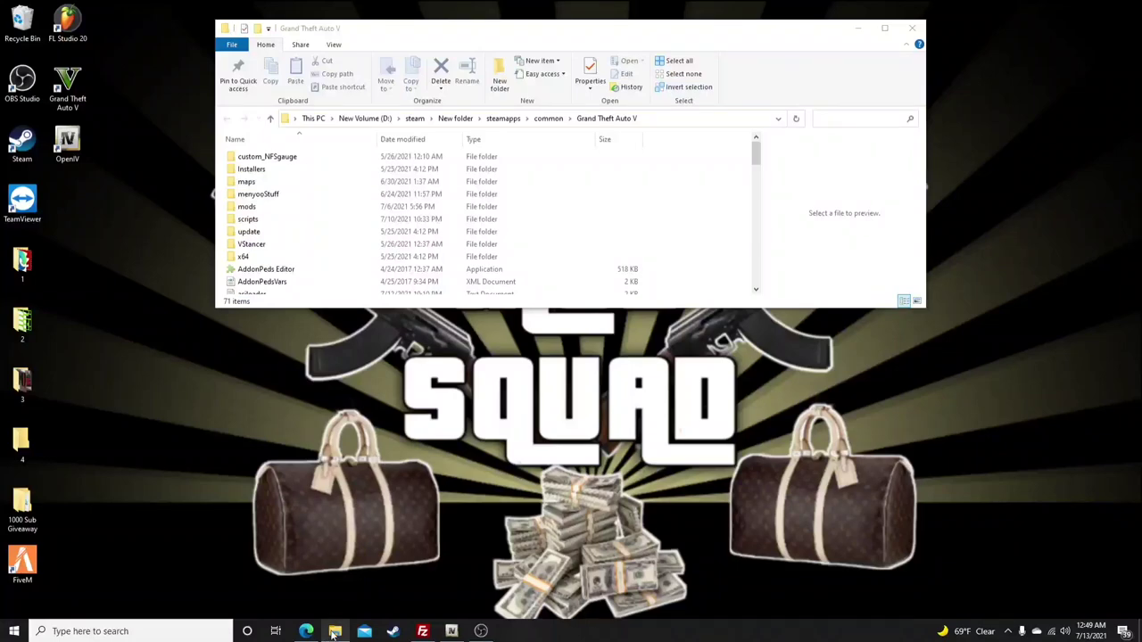
right_click(334, 630)
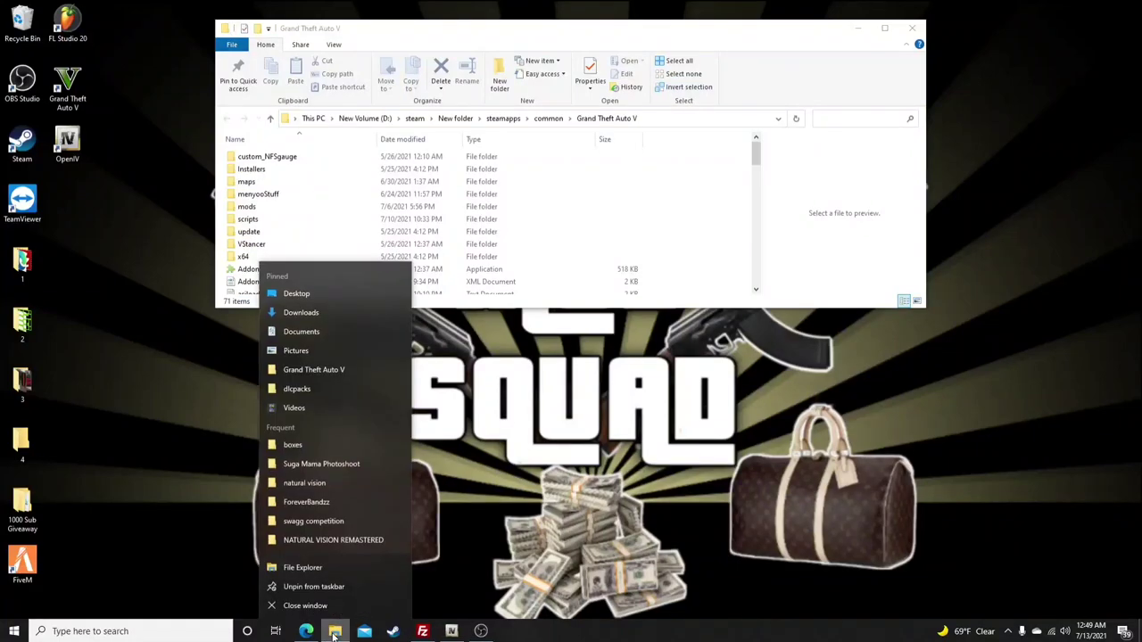
click(301, 312)
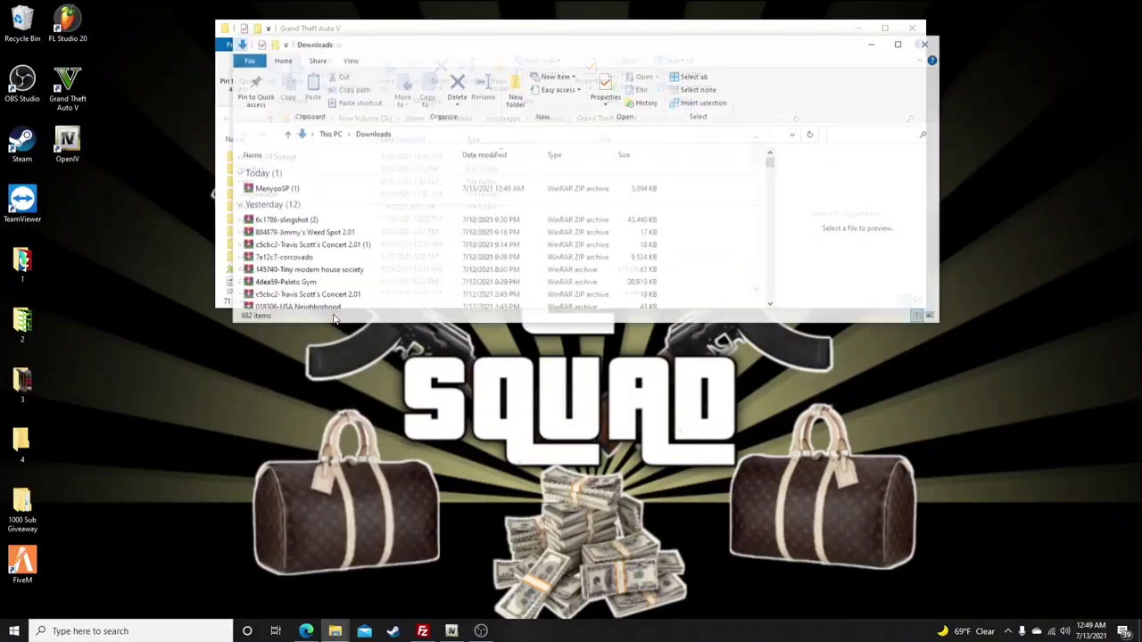
drag(473, 46, 458, 330)
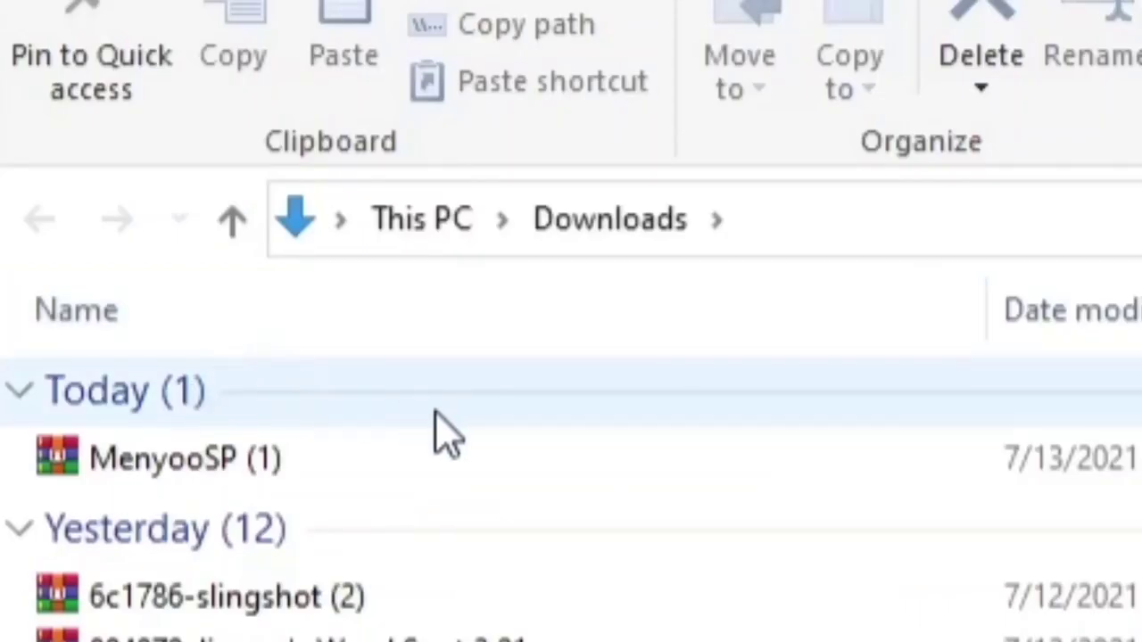
Open the MenyooSP (1) archive, dismiss the WinRAR notice, and move the archive window below the Grand Theft Auto V window.
double_click(303, 471)
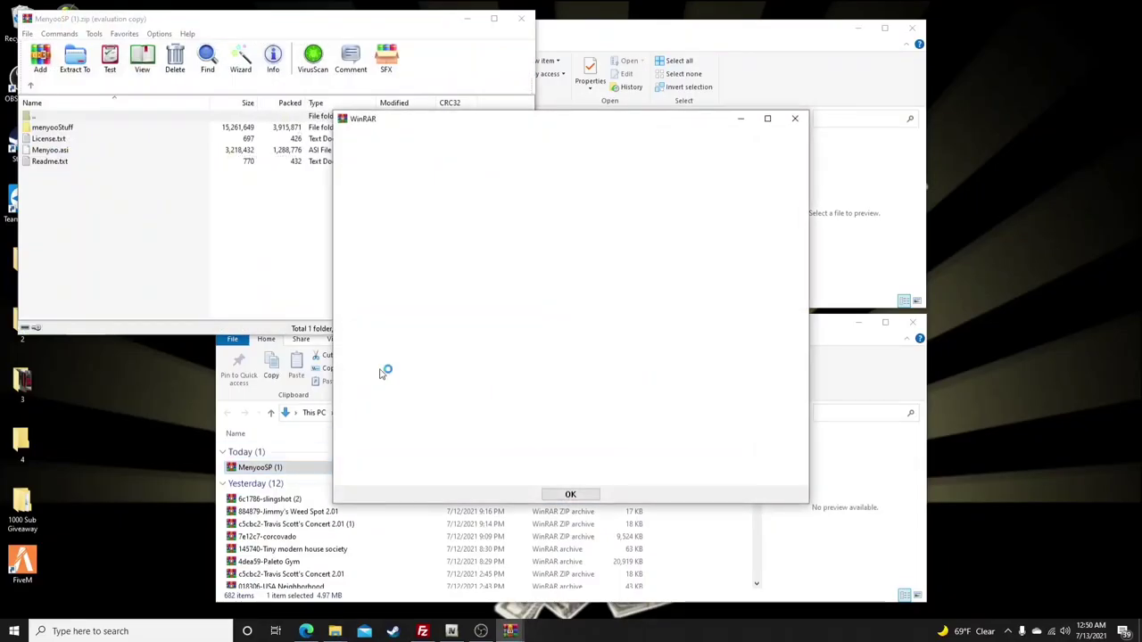
click(797, 120)
drag(314, 31, 564, 332)
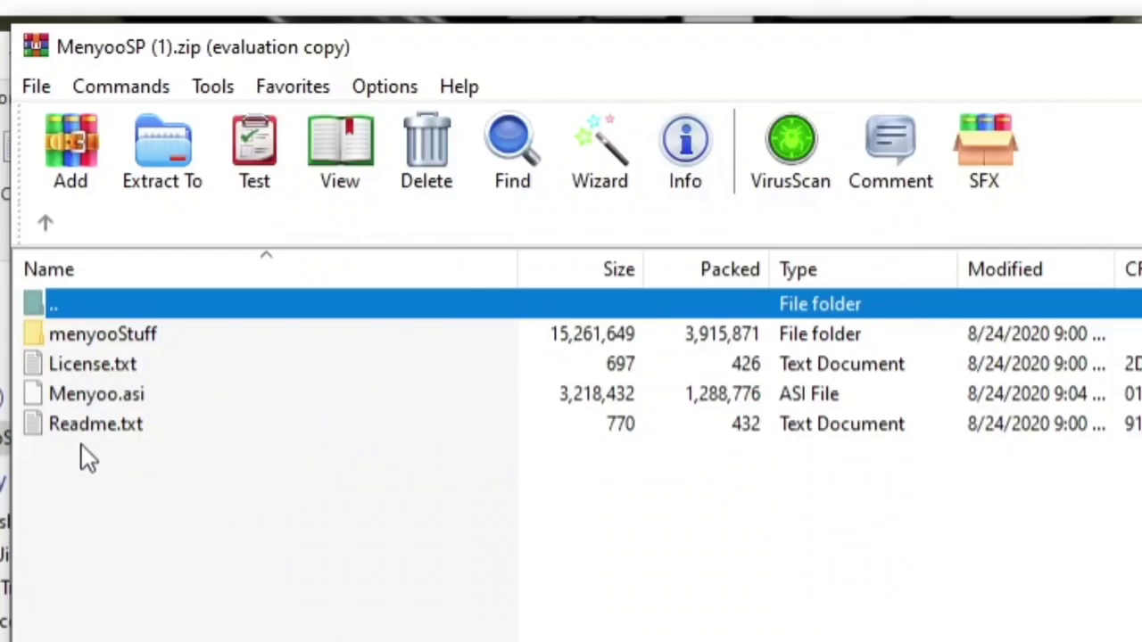
Try to transfer menyooStuff and Menyoo.asi from the archive into the Grand Theft Auto V folder, and cancel the transfer.
click(105, 401)
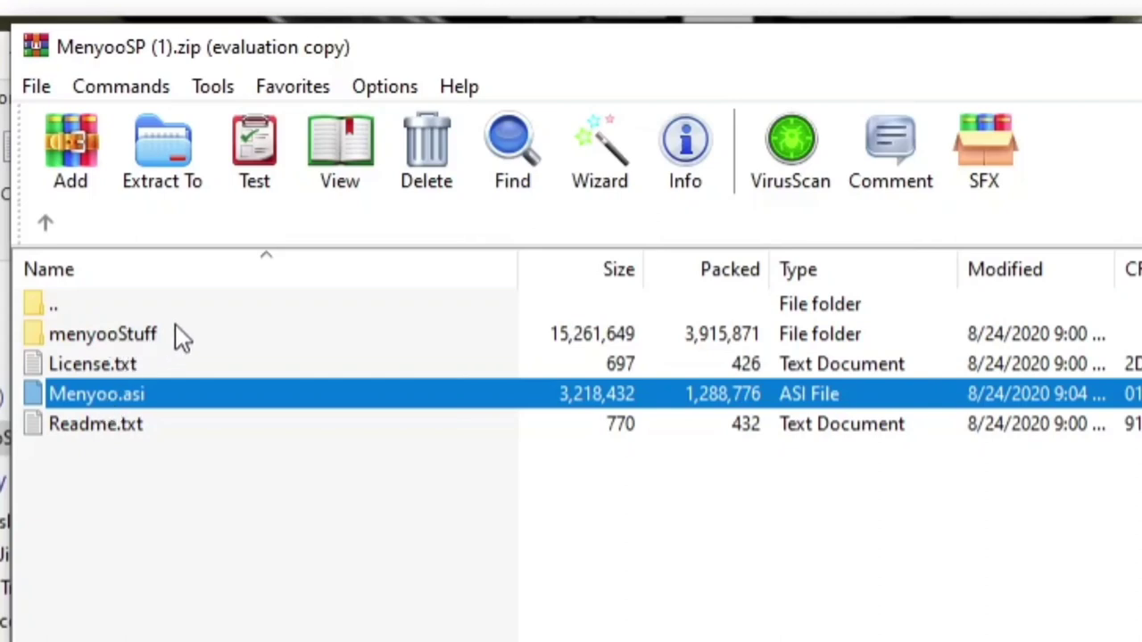
ctrl+click(159, 341)
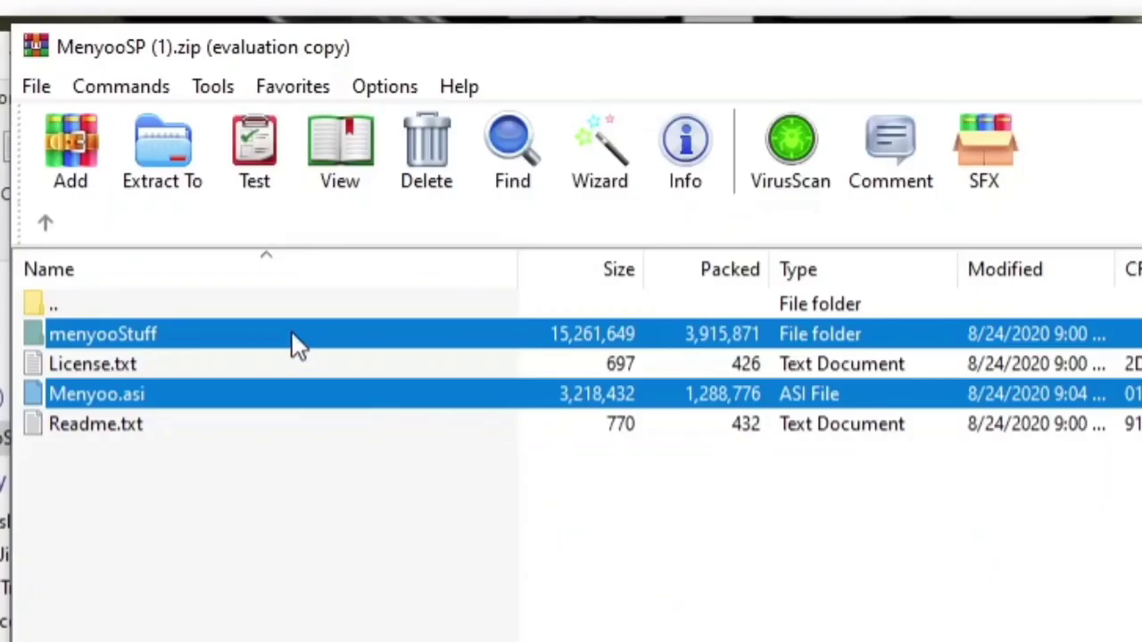
drag(291, 334, 722, 182)
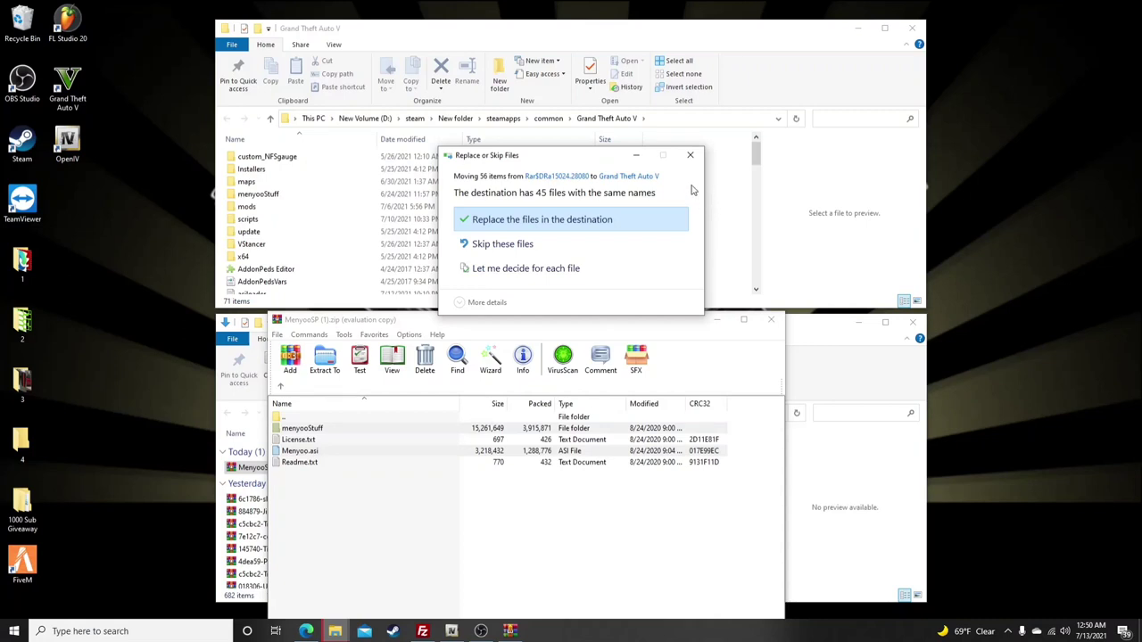
click(691, 157)
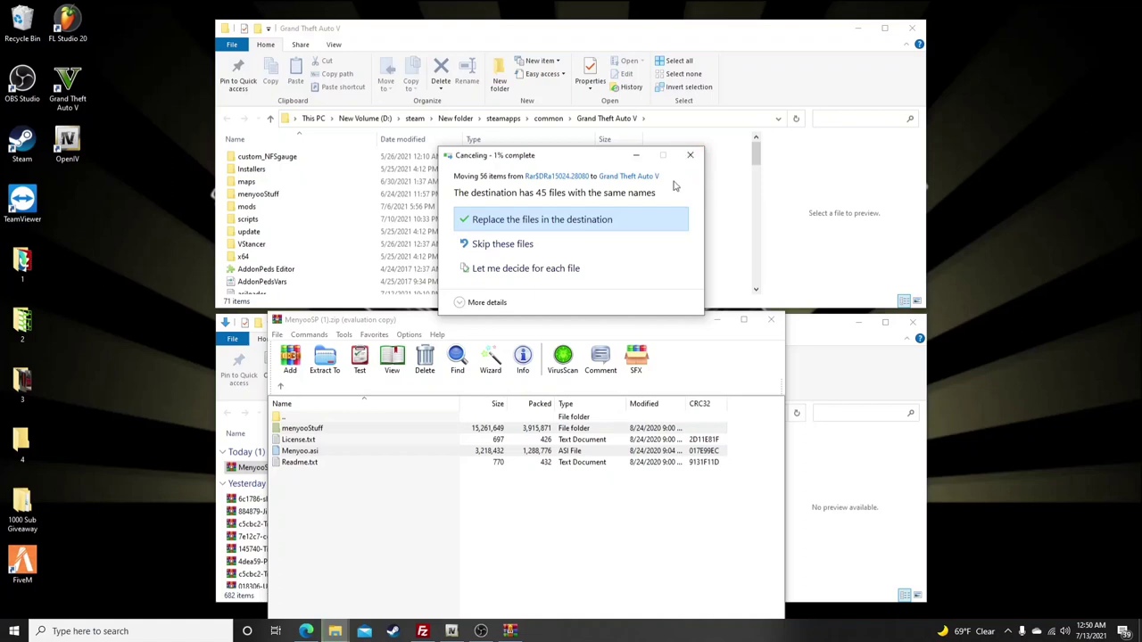
click(691, 156)
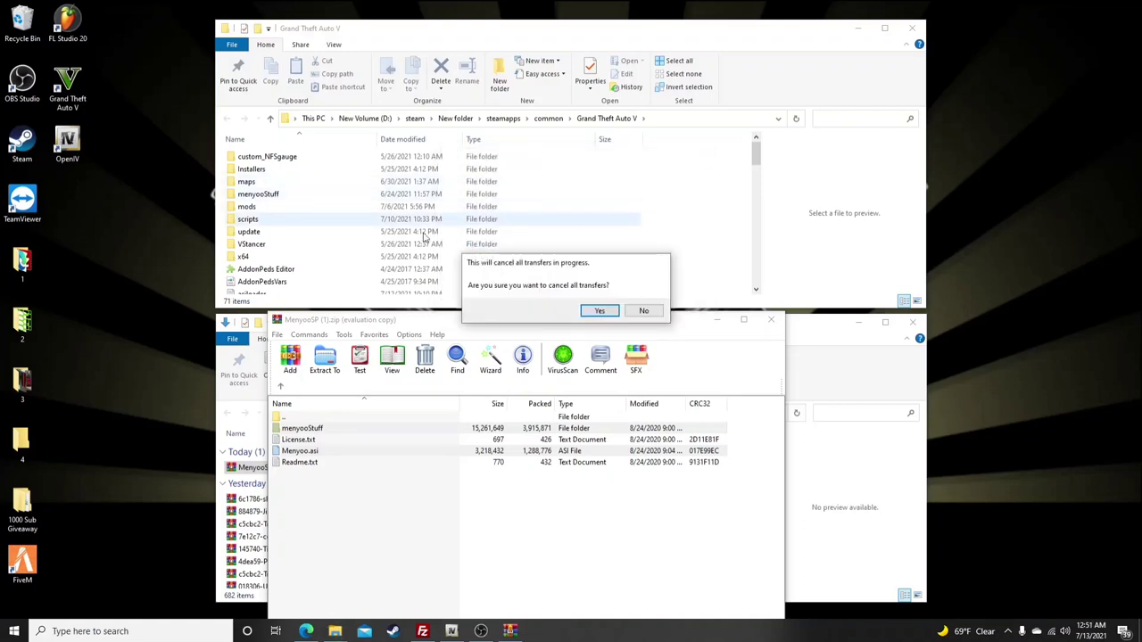
click(596, 312)
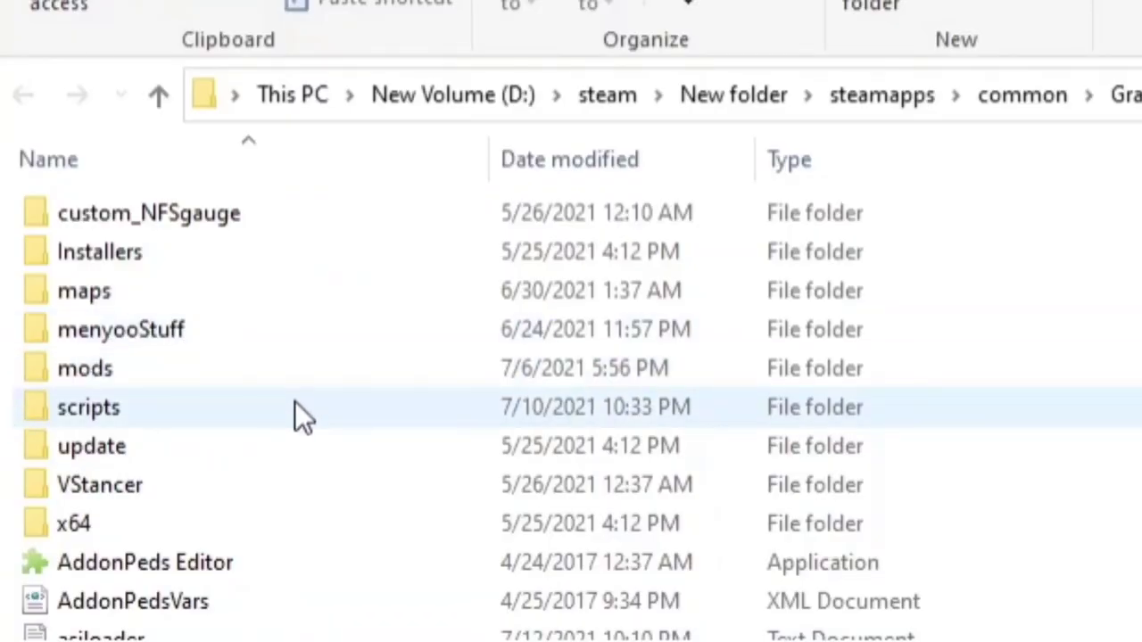
Check the Grand Theft Auto V folder for the Menyoo files and close the archive and Downloads windows.
scroll(295, 406, down, 5)
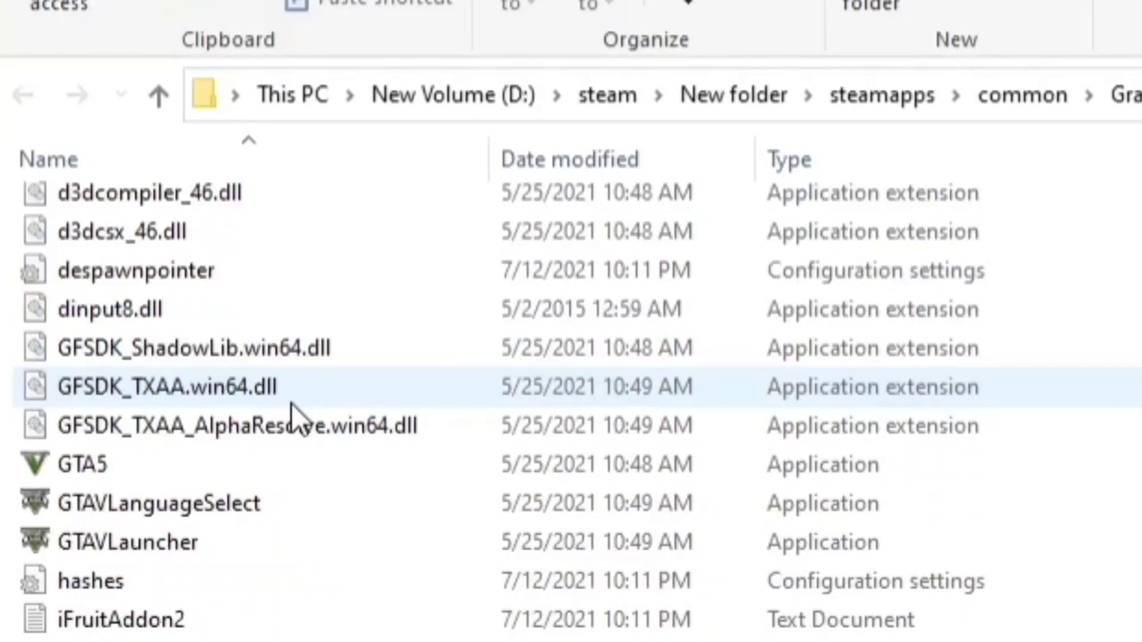
scroll(291, 404, down, 2)
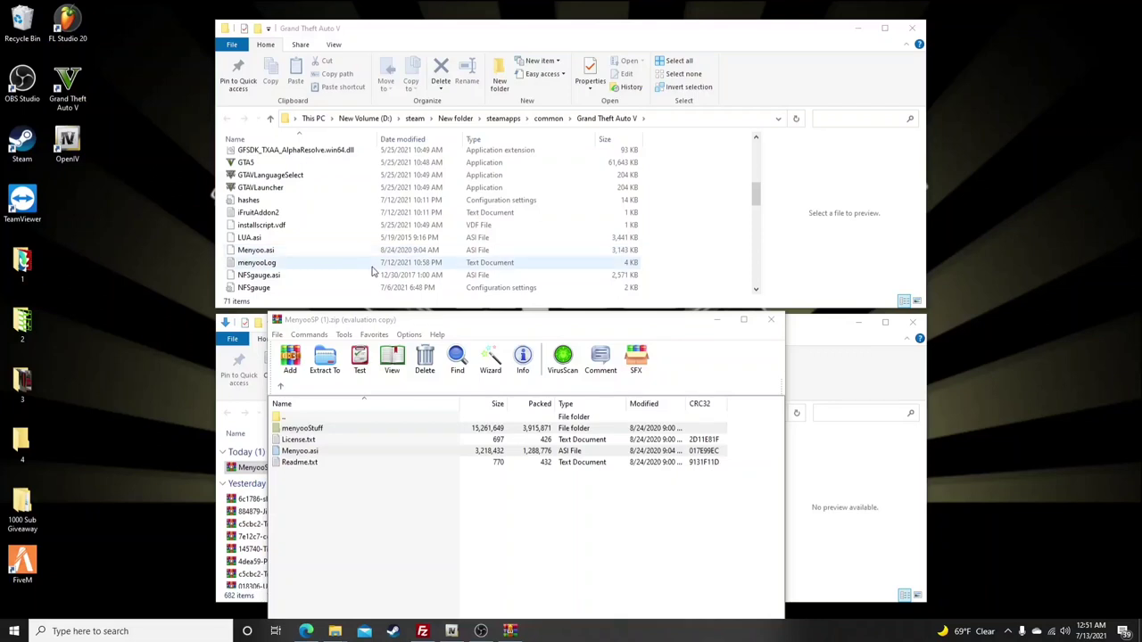
click(771, 319)
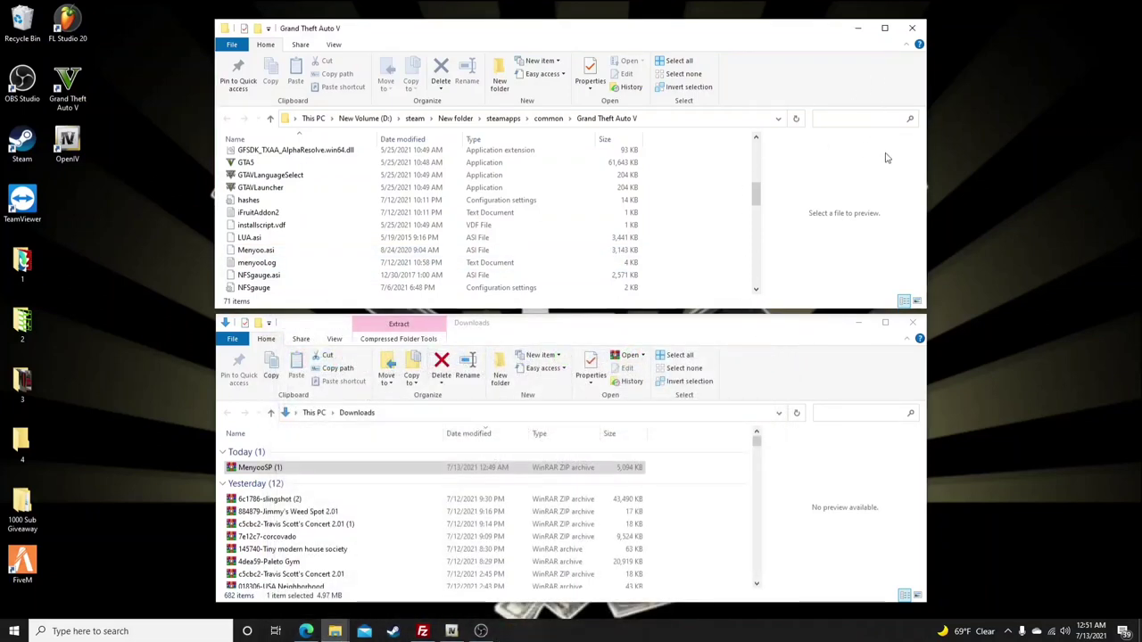
click(912, 322)
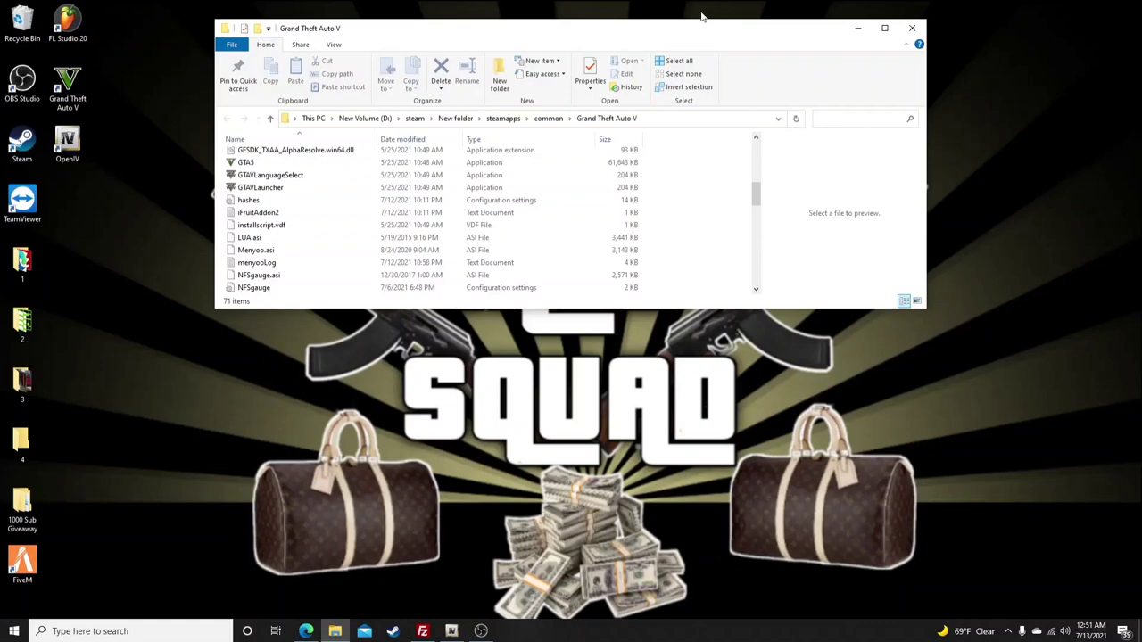
Navigate from the Grand Theft Auto V folder through mods, update and x64 into the dlcpacks folder.
drag(675, 36, 689, 90)
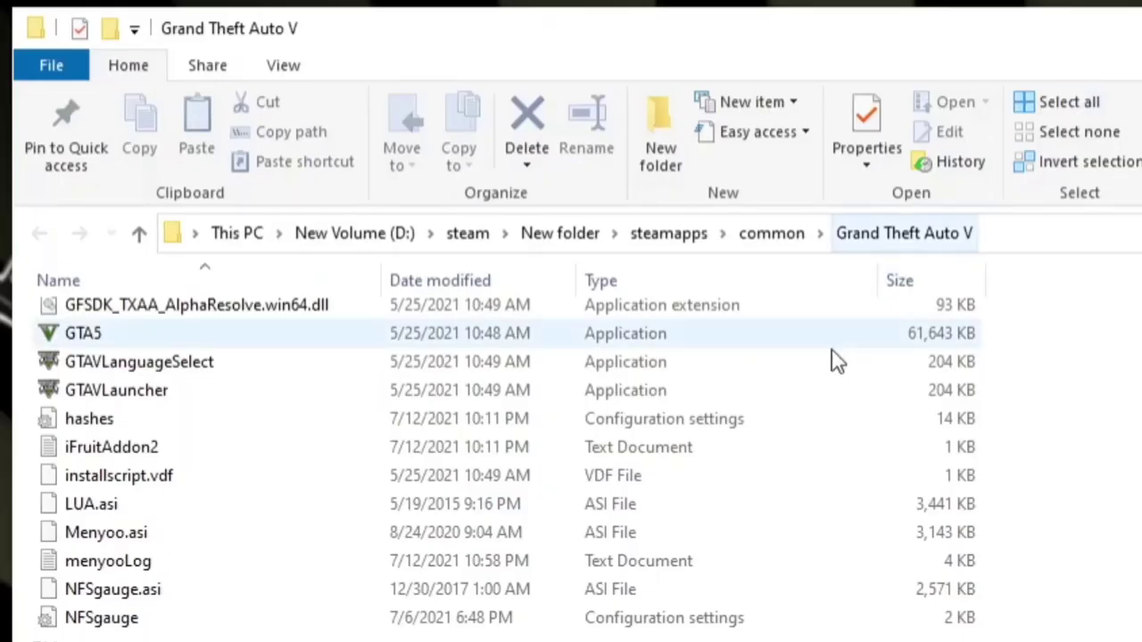
scroll(527, 250, up, 8)
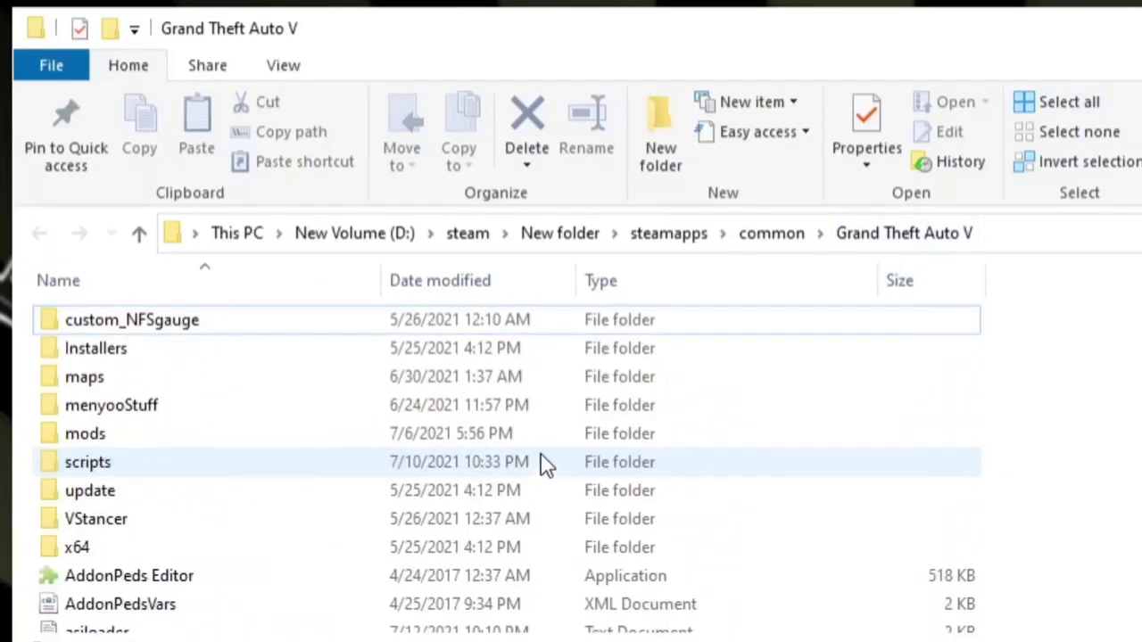
double_click(130, 438)
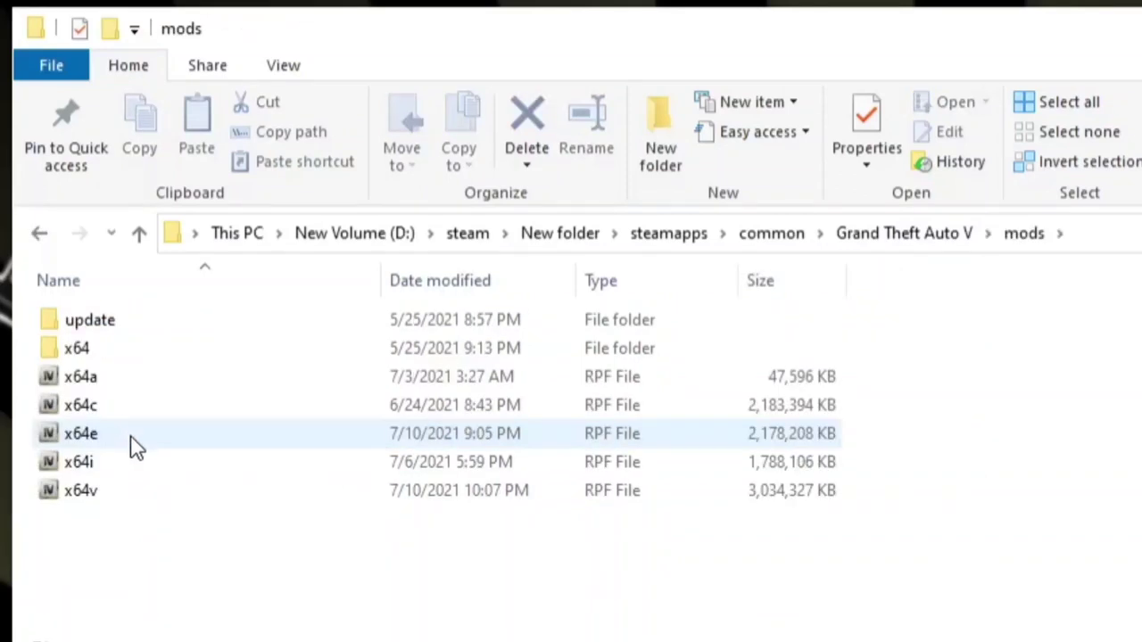
double_click(89, 320)
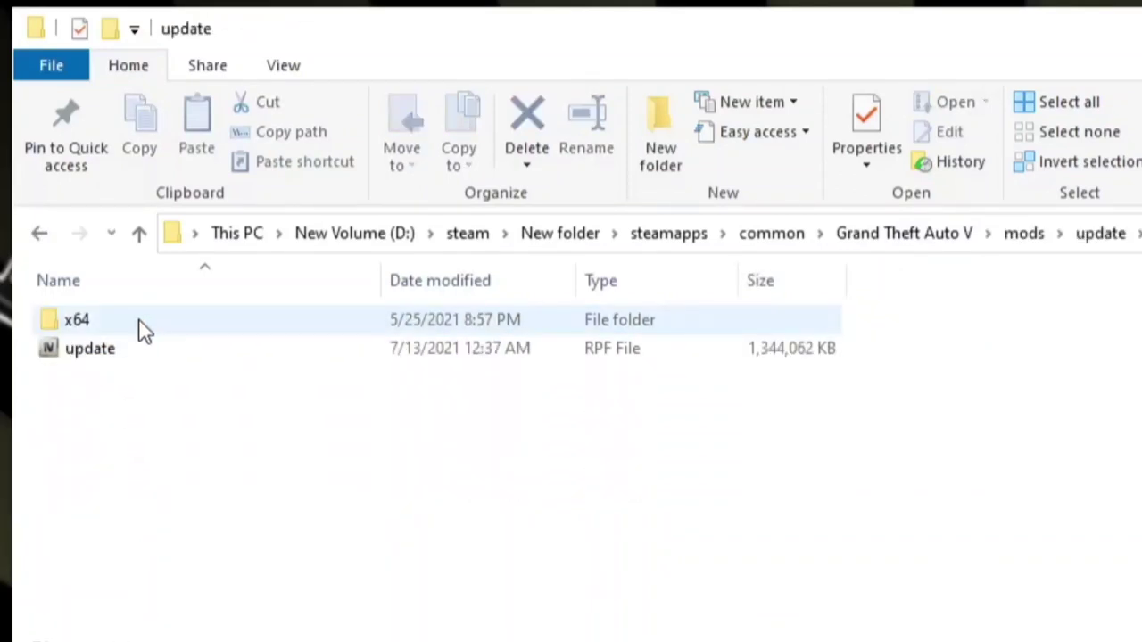
double_click(148, 326)
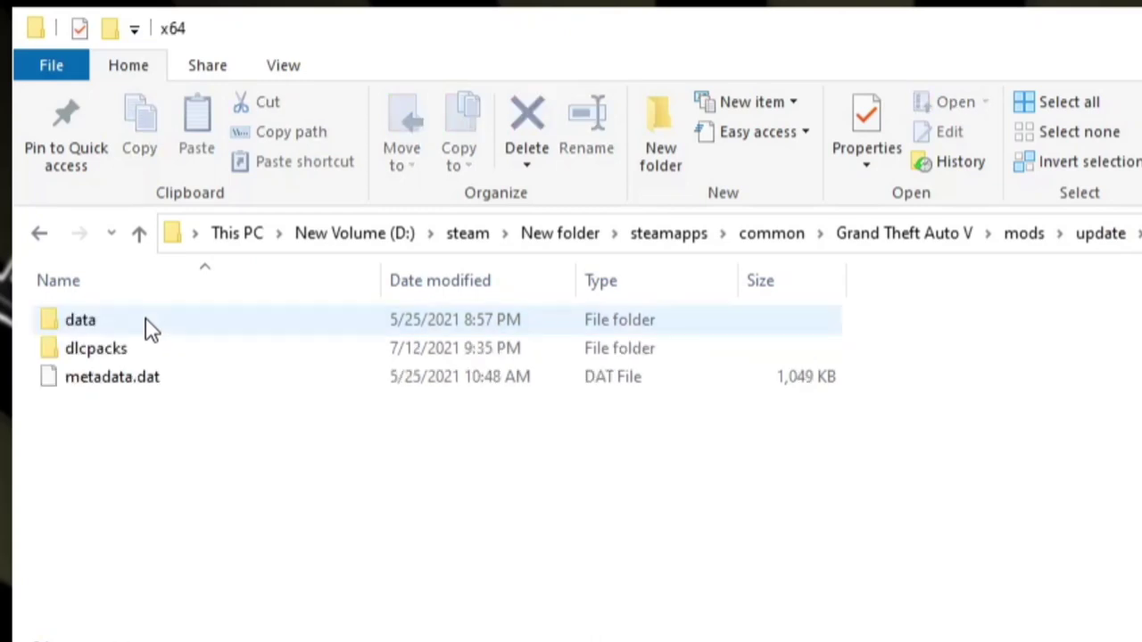
double_click(182, 352)
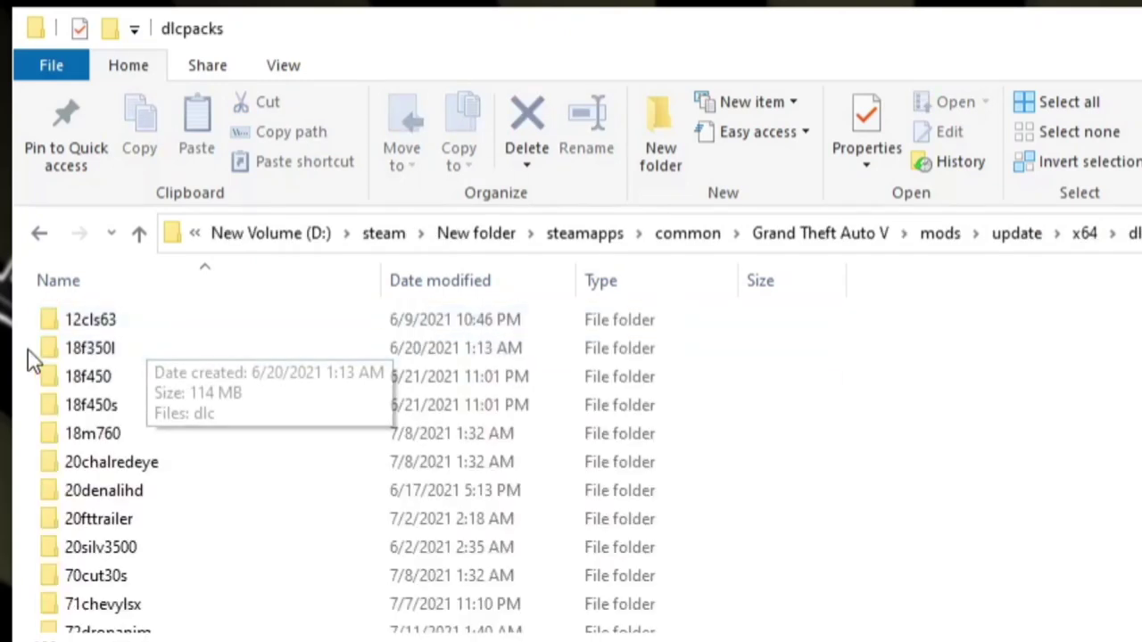
Open the 18f350l folder and try to assign OpenIV from the Desktop as the program for opening its dlc file.
double_click(129, 355)
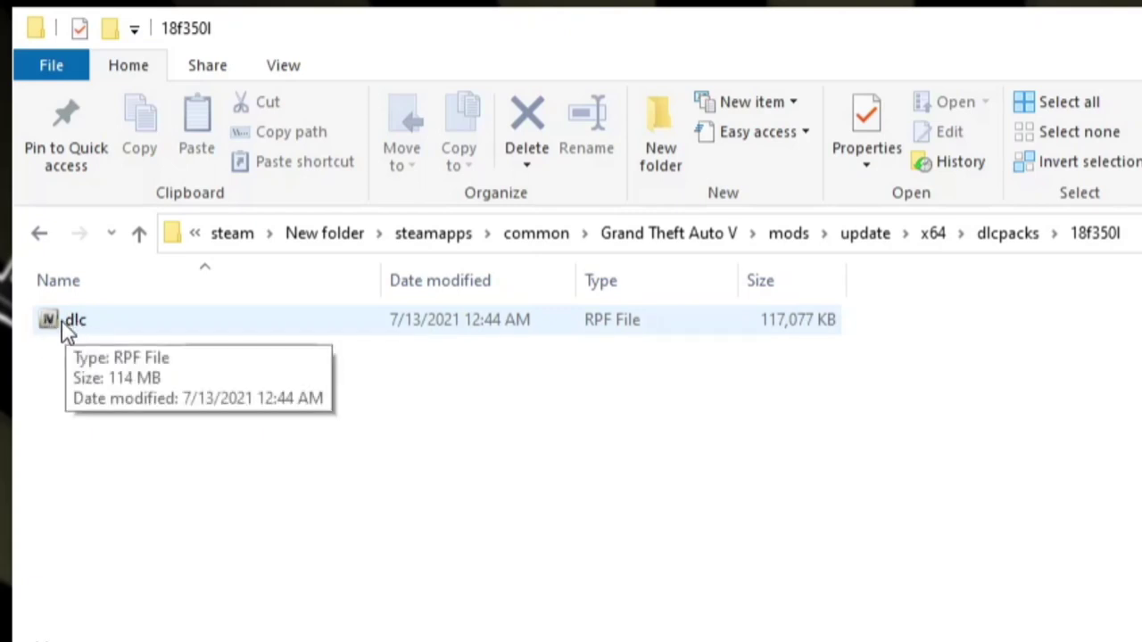
right_click(68, 330)
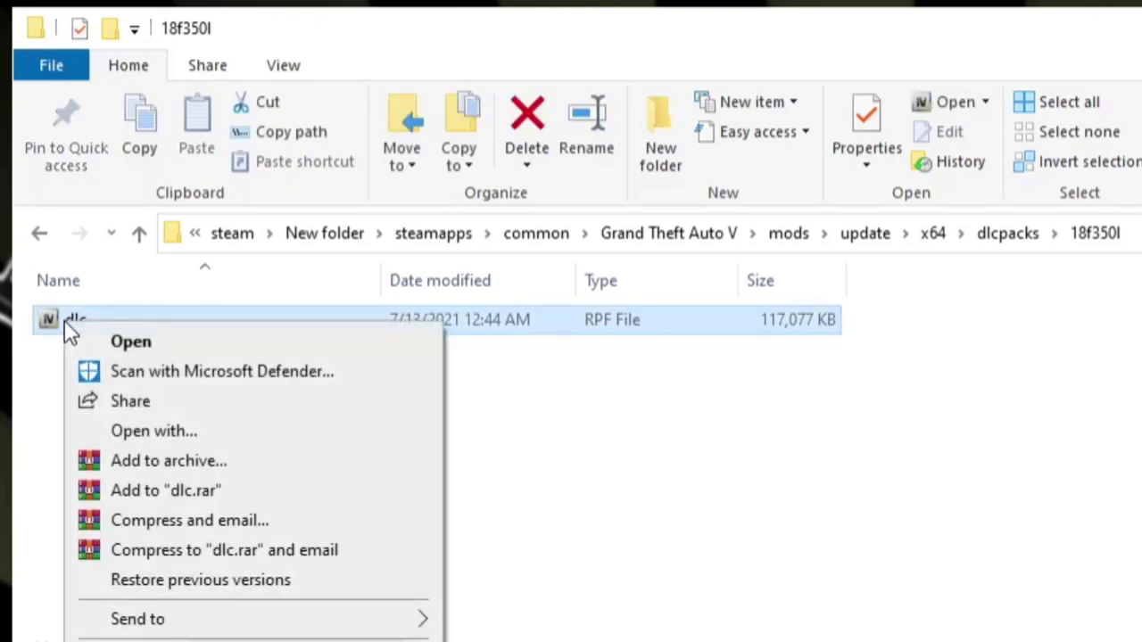
click(198, 437)
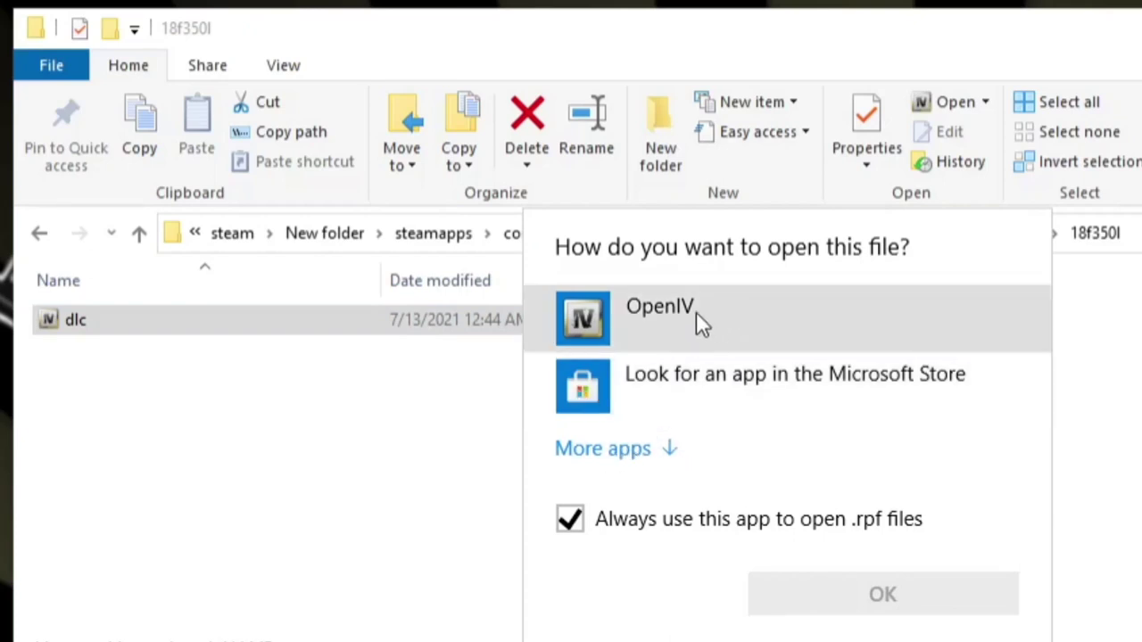
click(640, 454)
scroll(723, 512, down, 2)
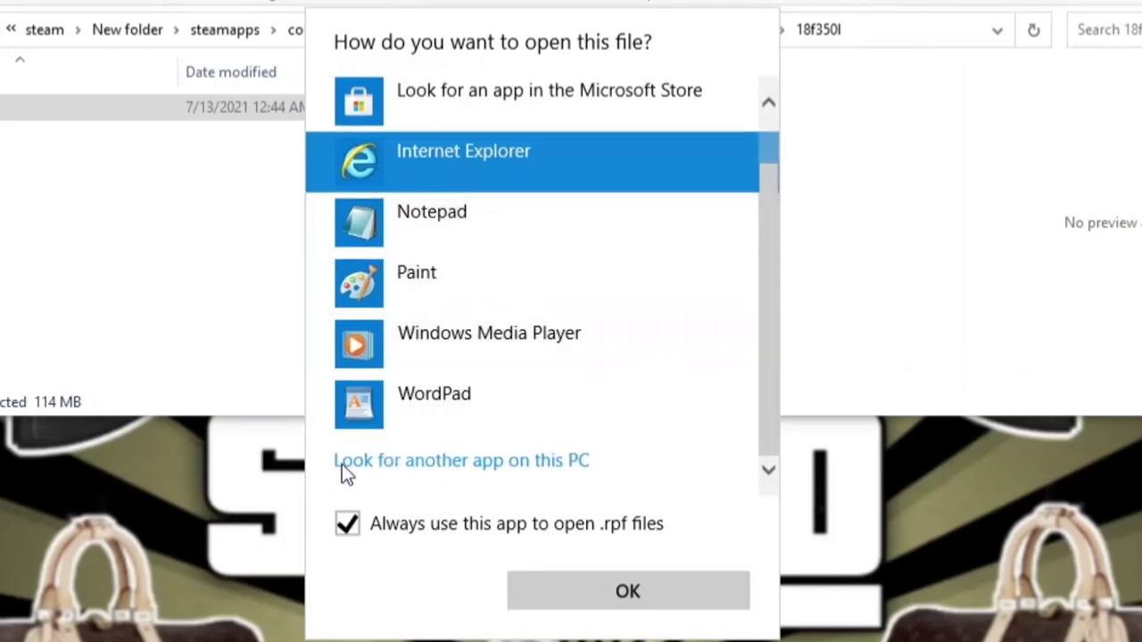
click(501, 462)
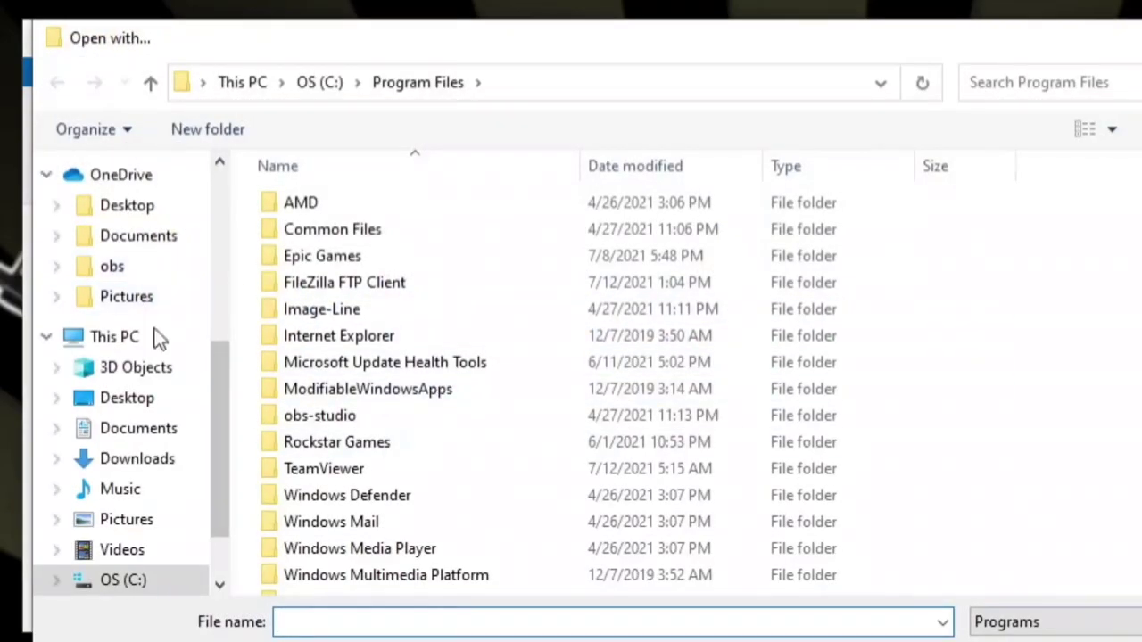
scroll(161, 352, up, 5)
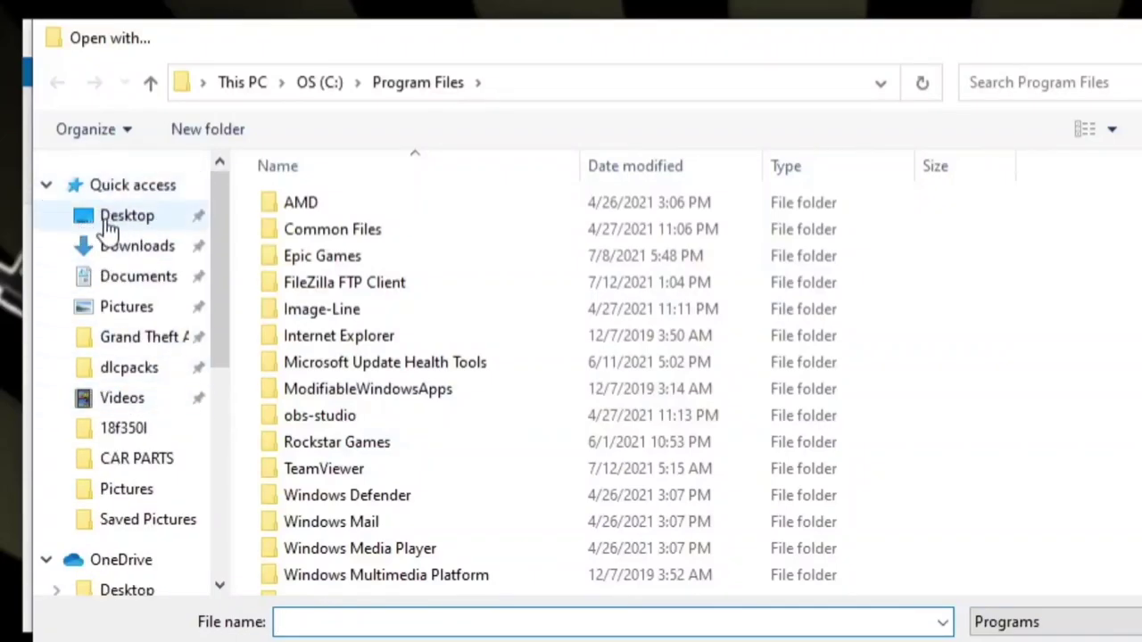
click(148, 224)
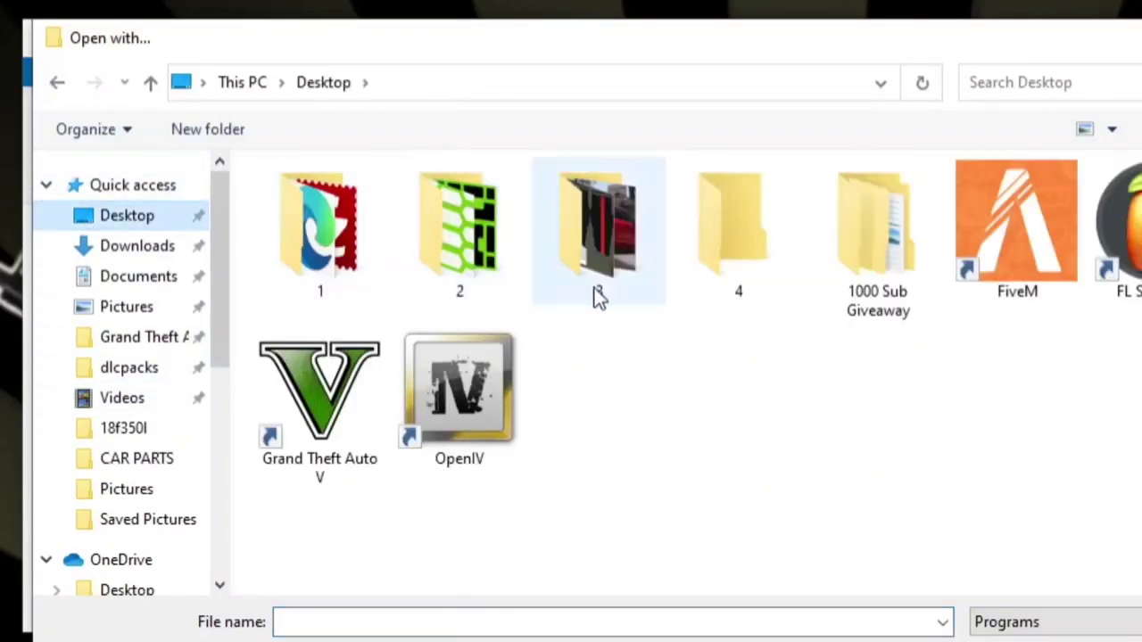
click(482, 397)
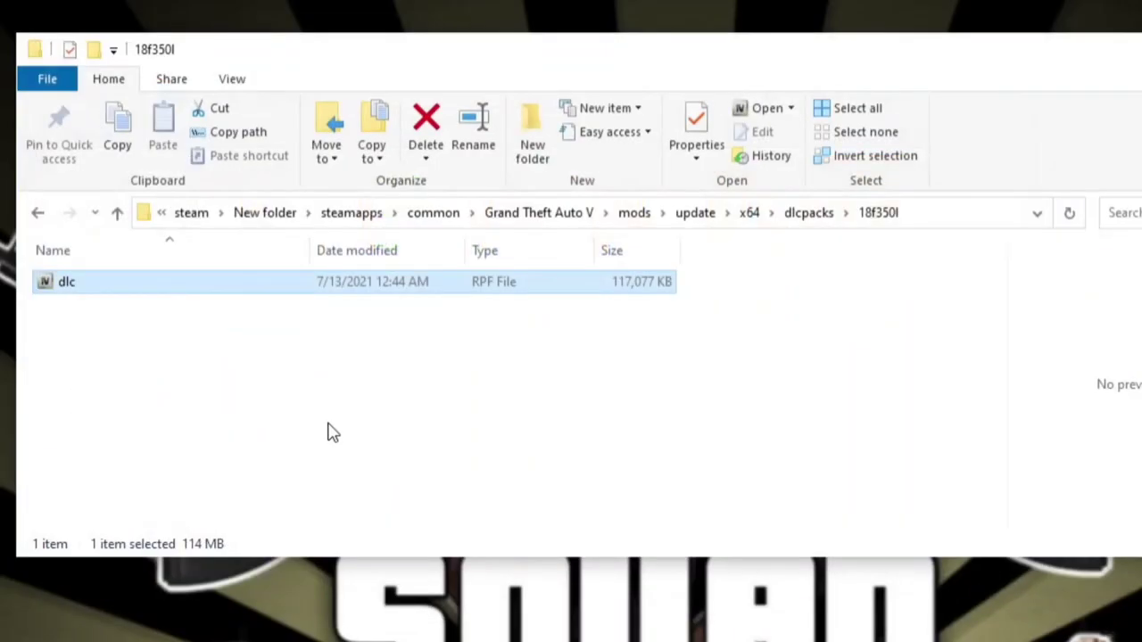
Return to dlcpacks, reopen the 18f350l folder, and load its dlc file in OpenIV with edit mode turned on.
click(330, 432)
click(35, 219)
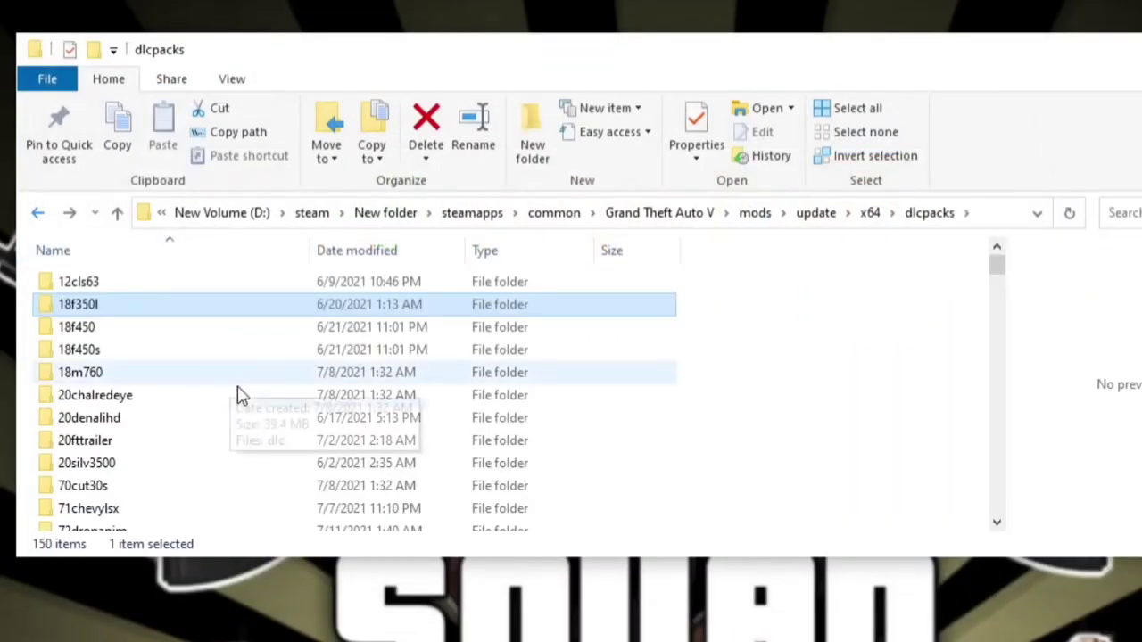
double_click(99, 307)
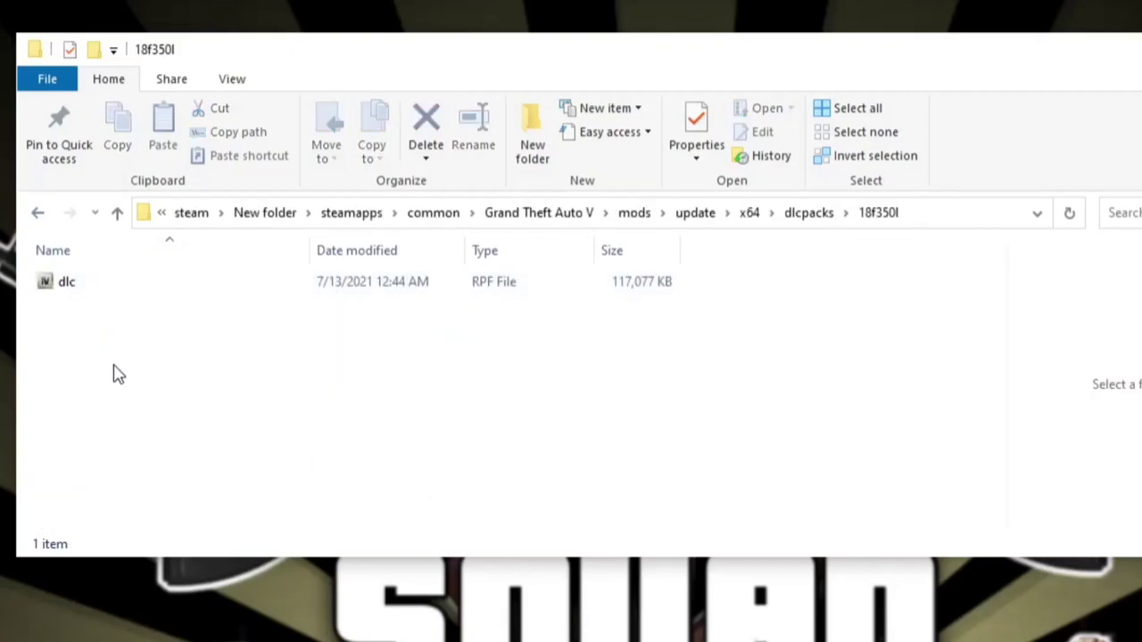
click(64, 288)
double_click(64, 283)
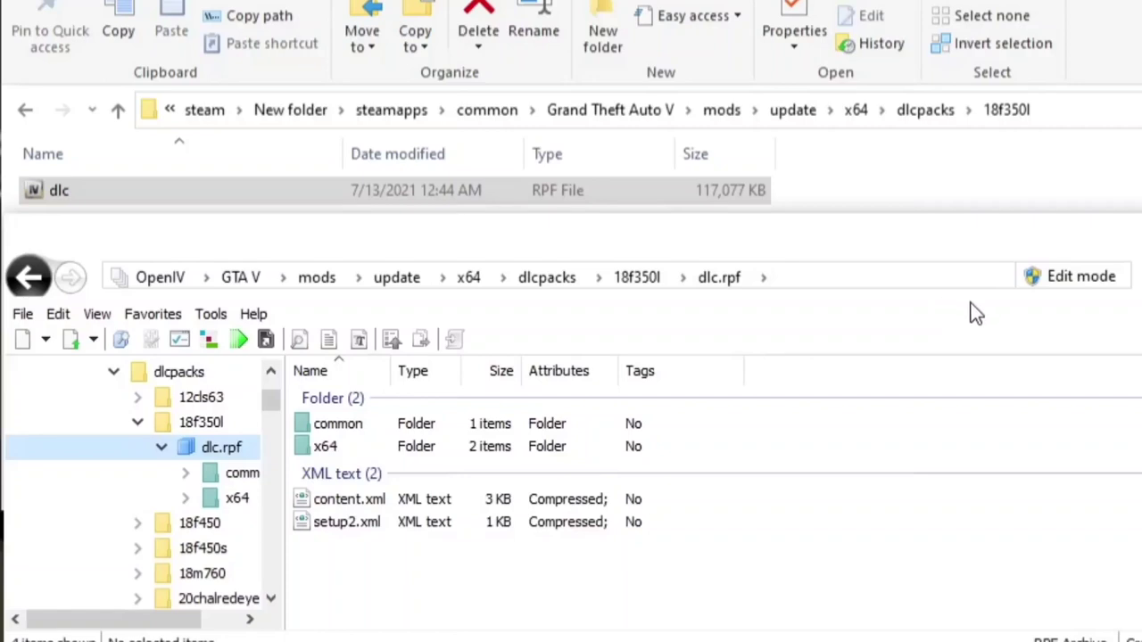
click(1102, 280)
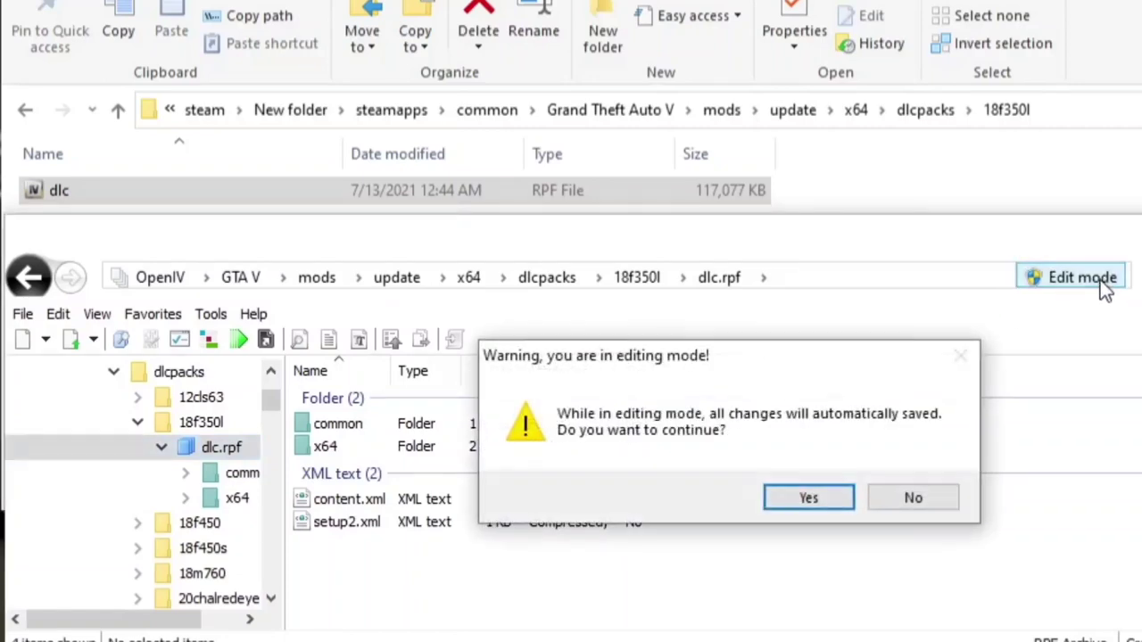
click(800, 498)
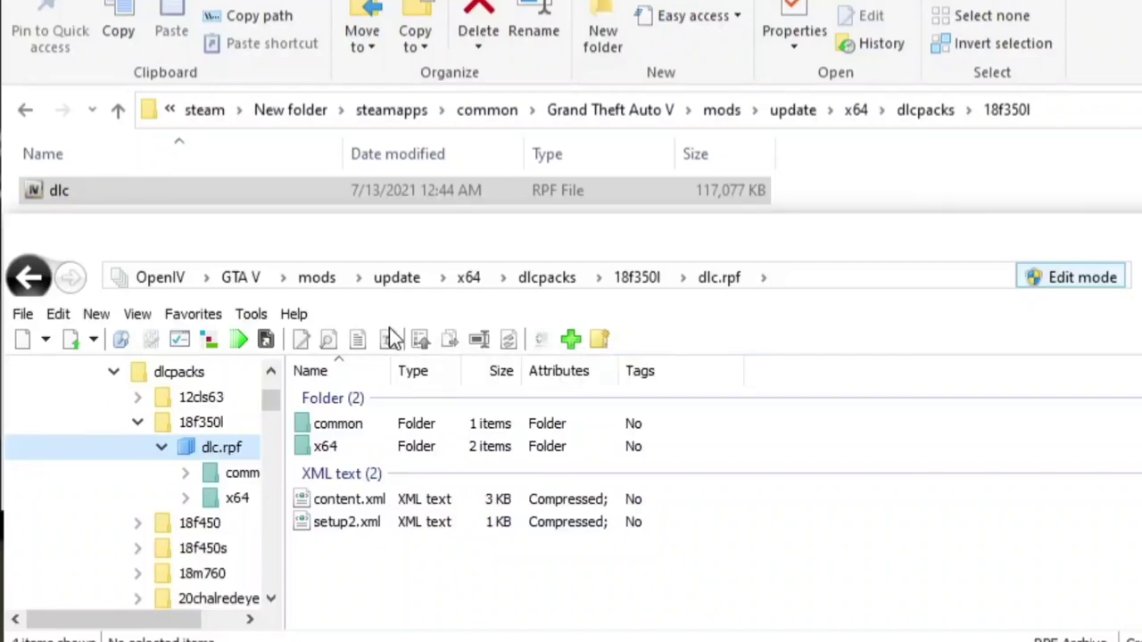
Navigate through x64, levels, gta5 and vehicles into vehicles.rpf and open the 18f350l.ytd texture dictionary.
click(353, 446)
double_click(353, 446)
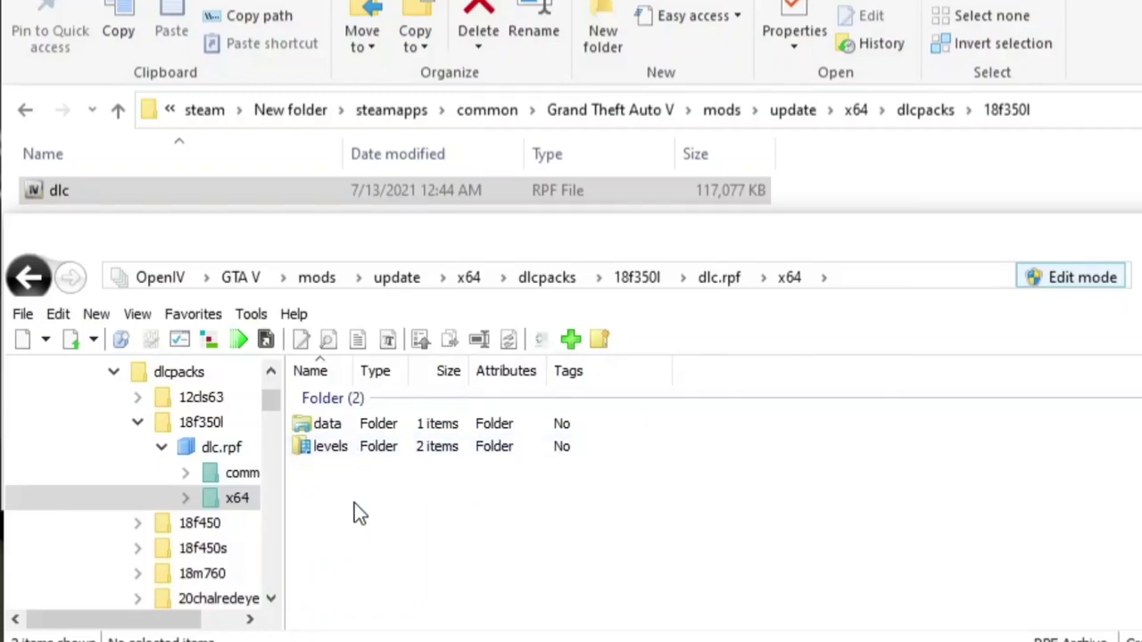
double_click(351, 448)
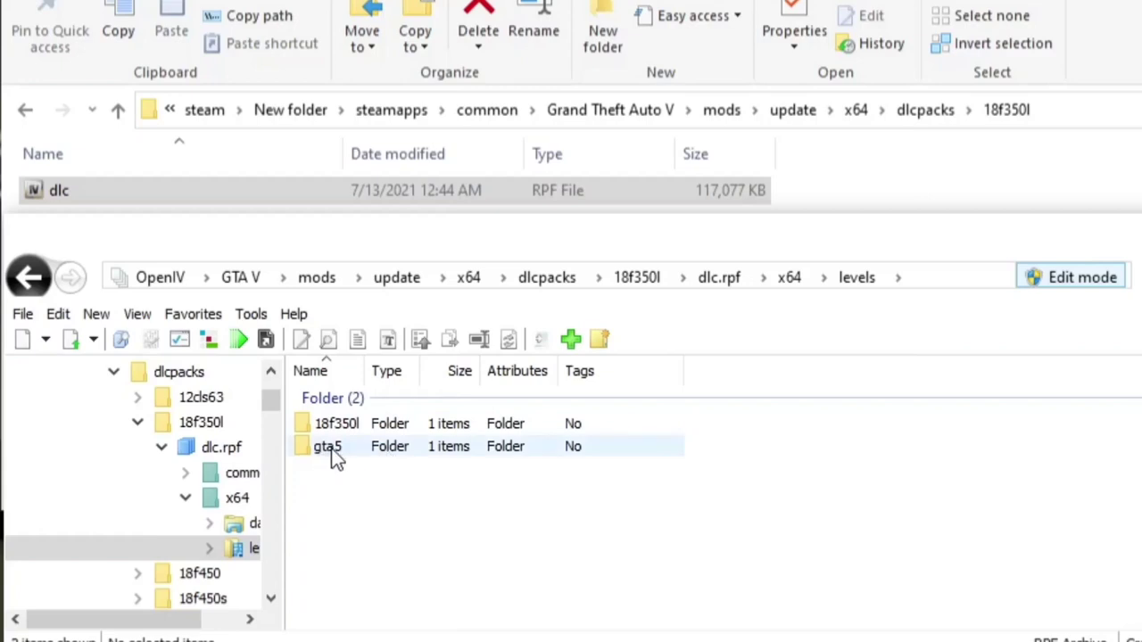
double_click(341, 450)
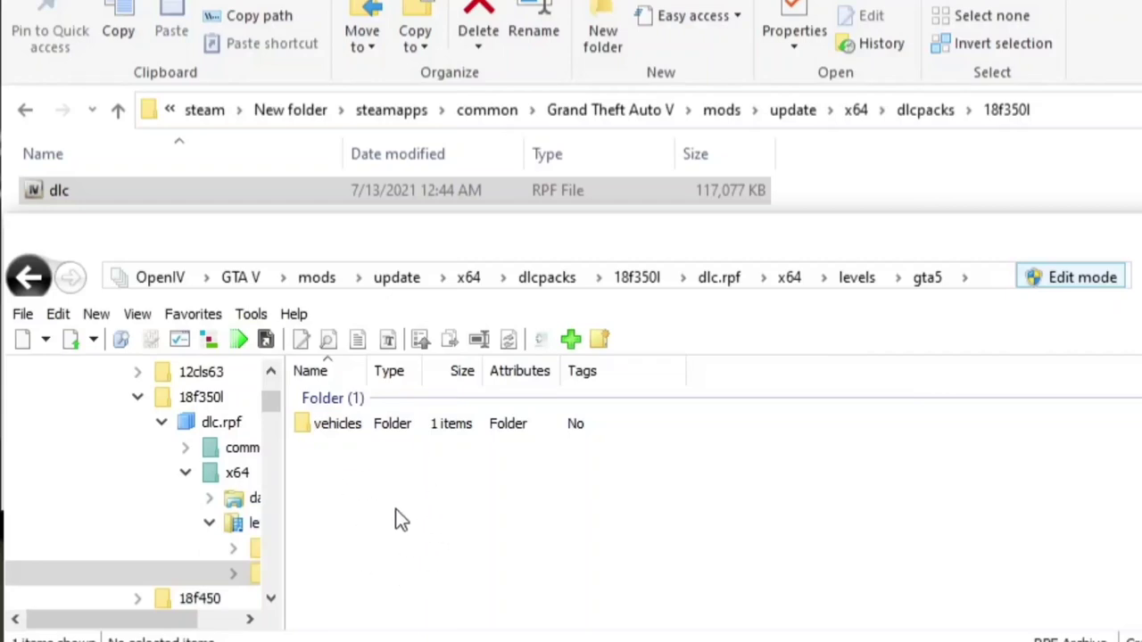
double_click(363, 427)
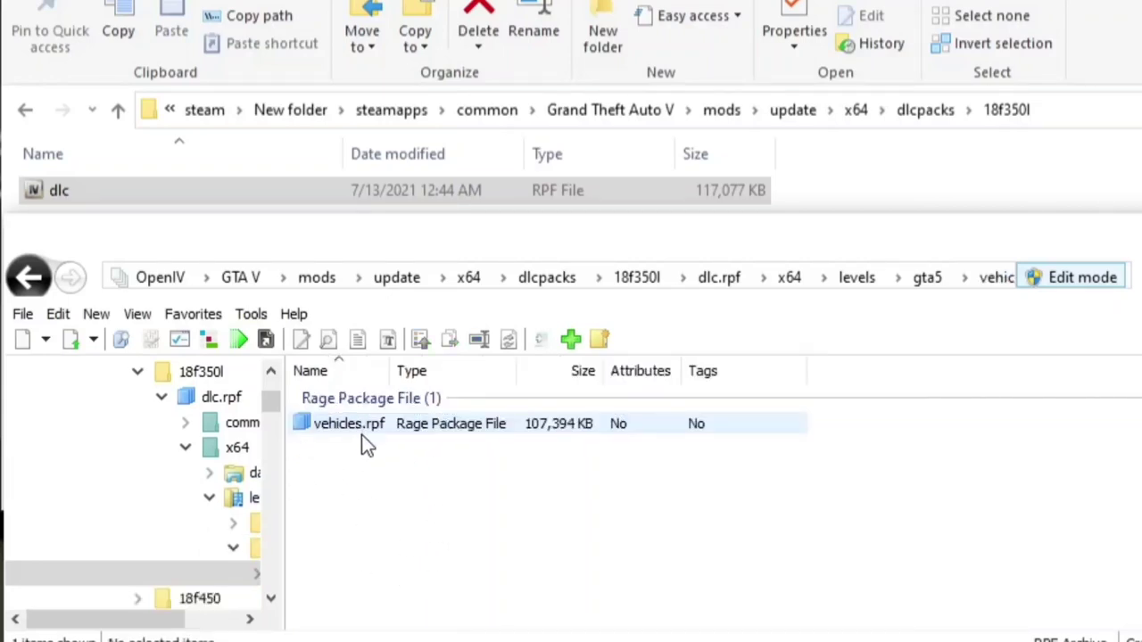
double_click(369, 426)
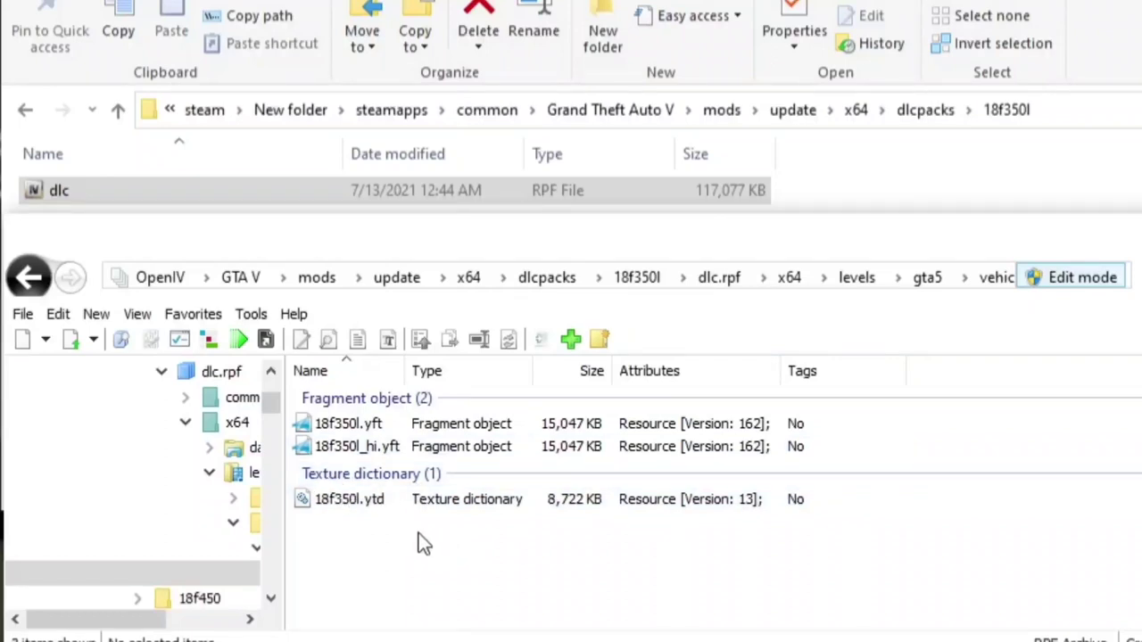
click(373, 500)
double_click(374, 500)
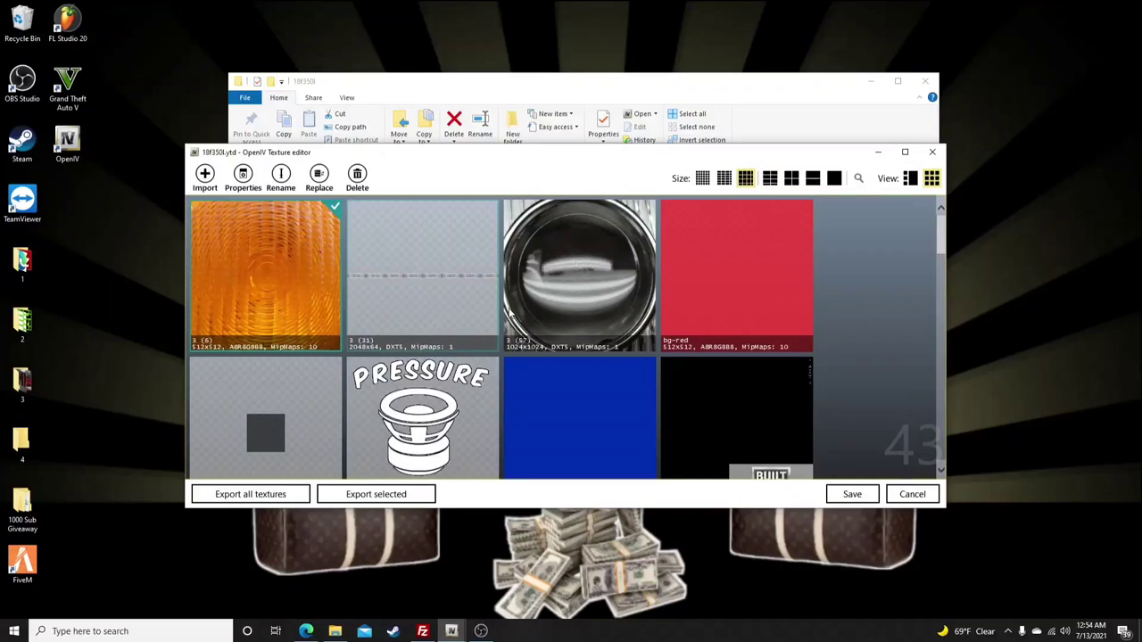
Export the green and black grille_bumper_spec texture to the Desktop as a PNG image.
scroll(607, 303, down, 2)
scroll(615, 308, down, 5)
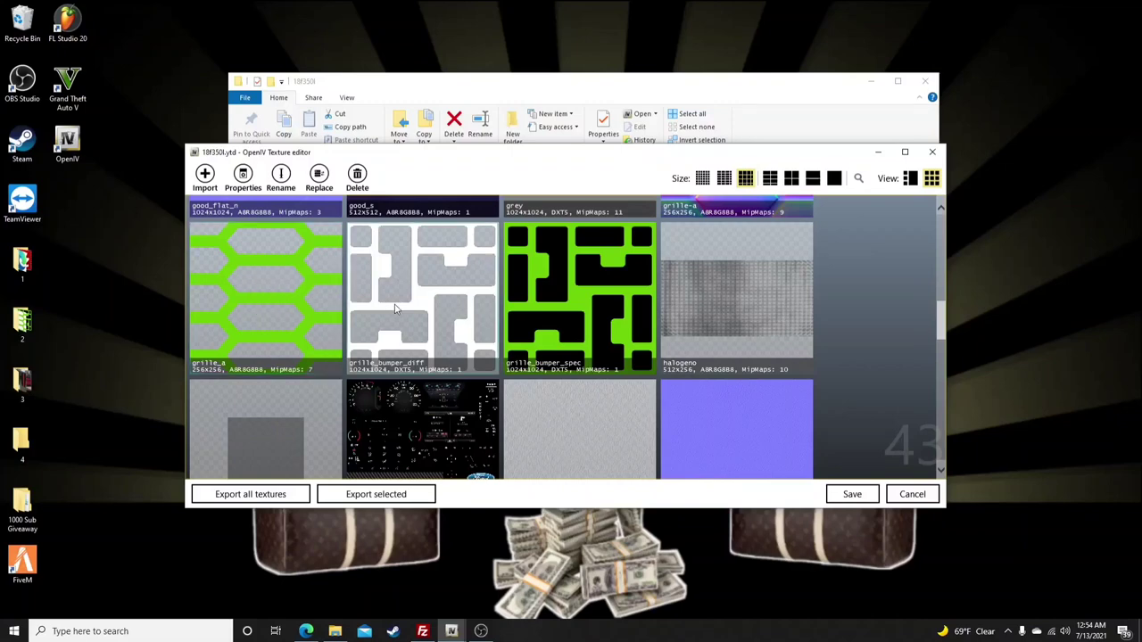
right_click(593, 263)
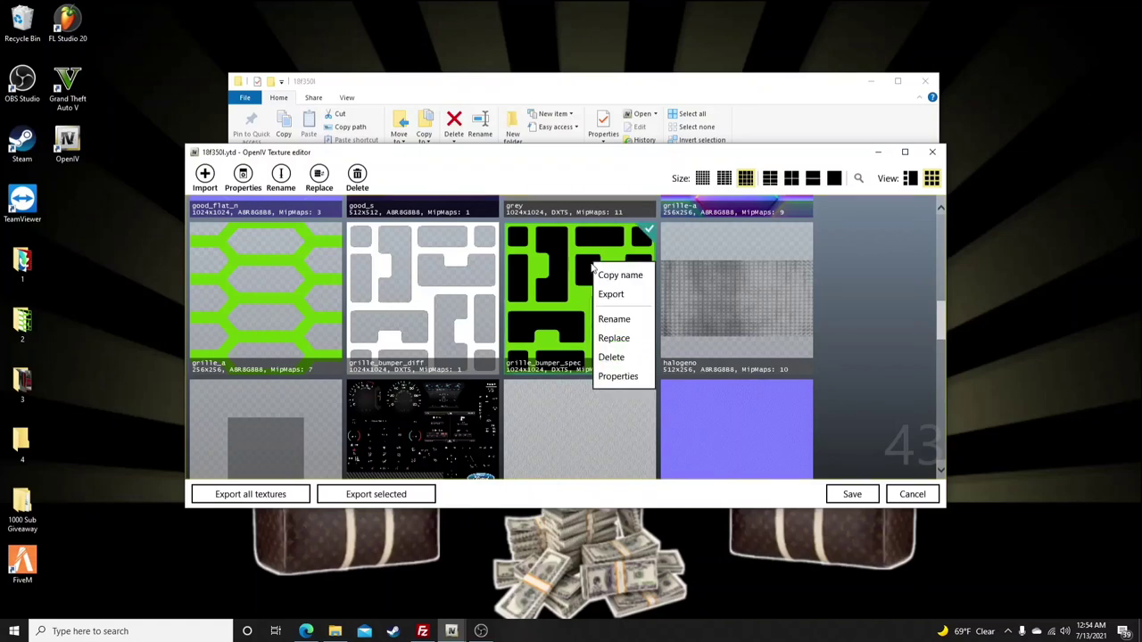
click(630, 297)
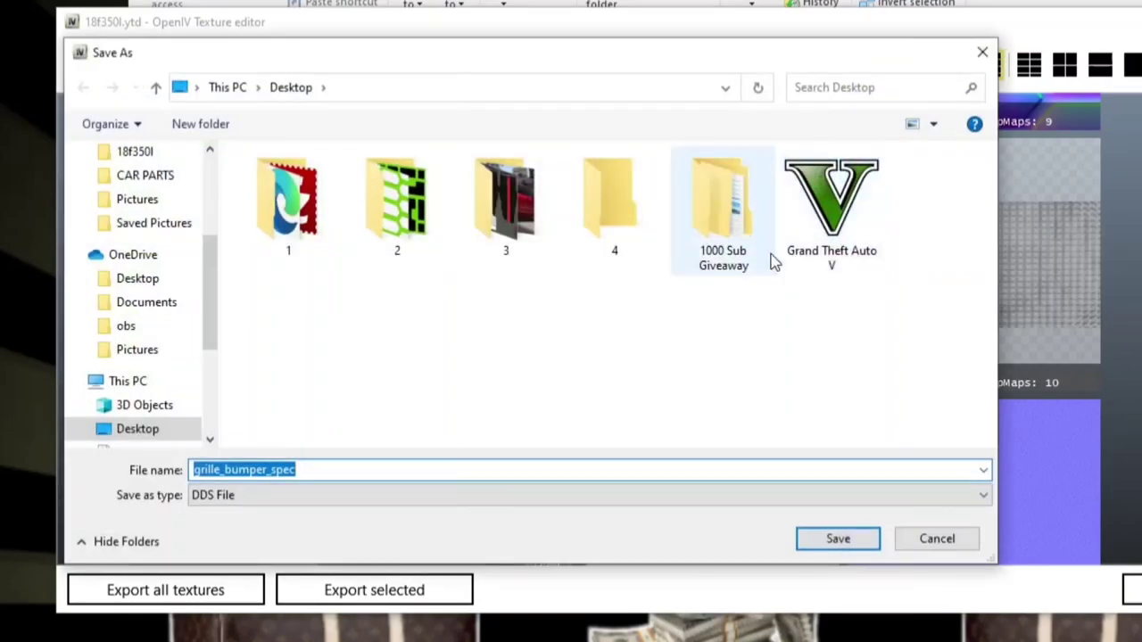
click(256, 505)
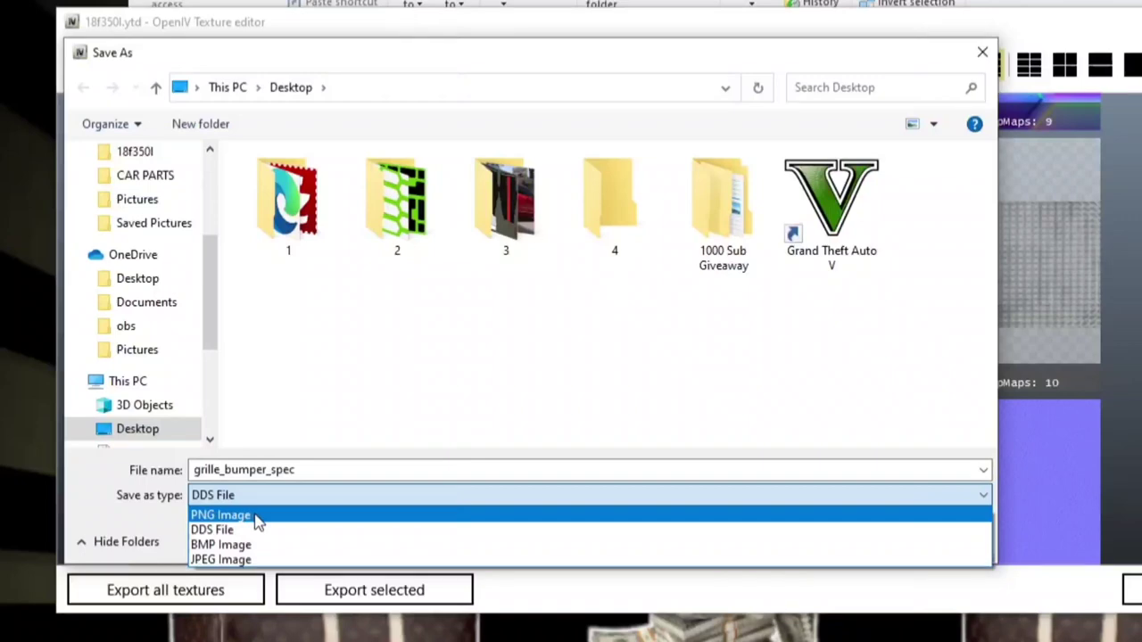
click(256, 517)
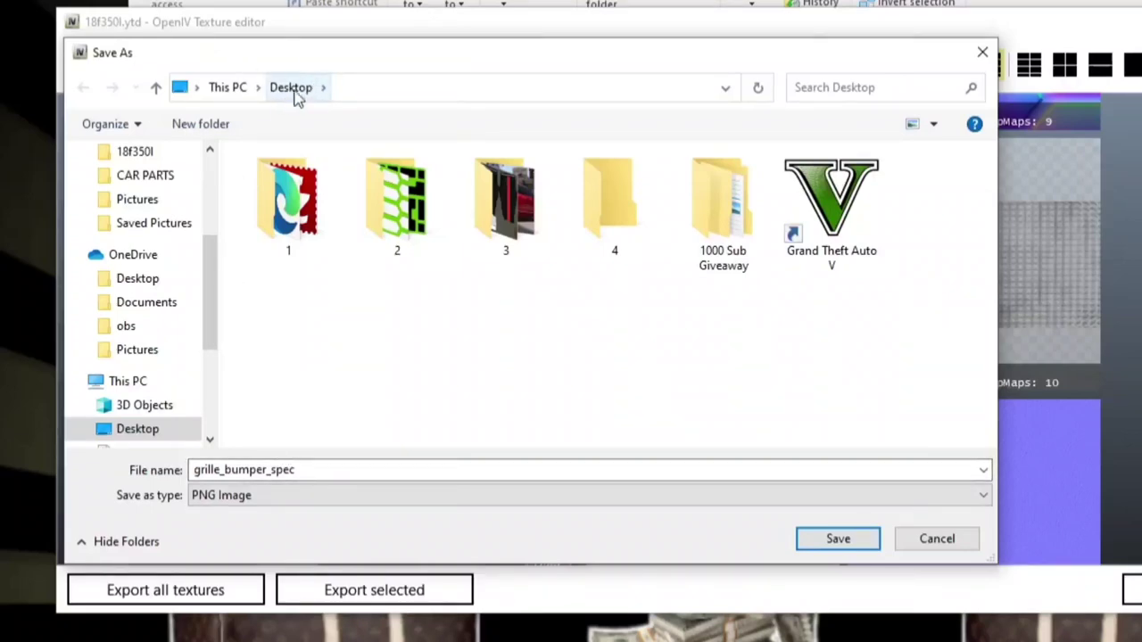
scroll(116, 348, up, 3)
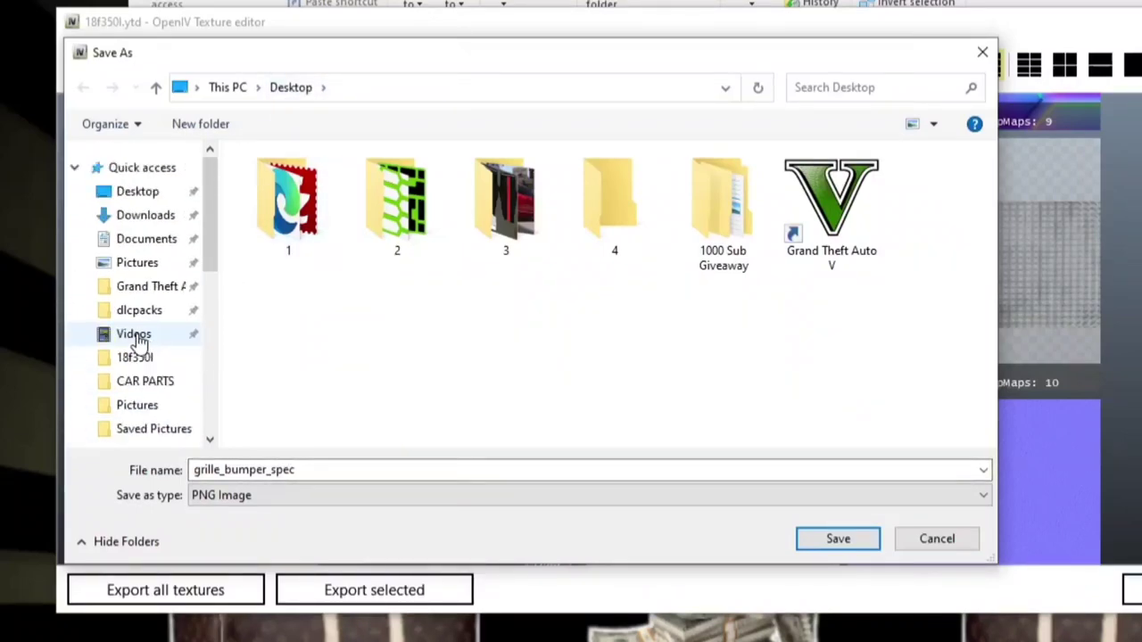
click(154, 193)
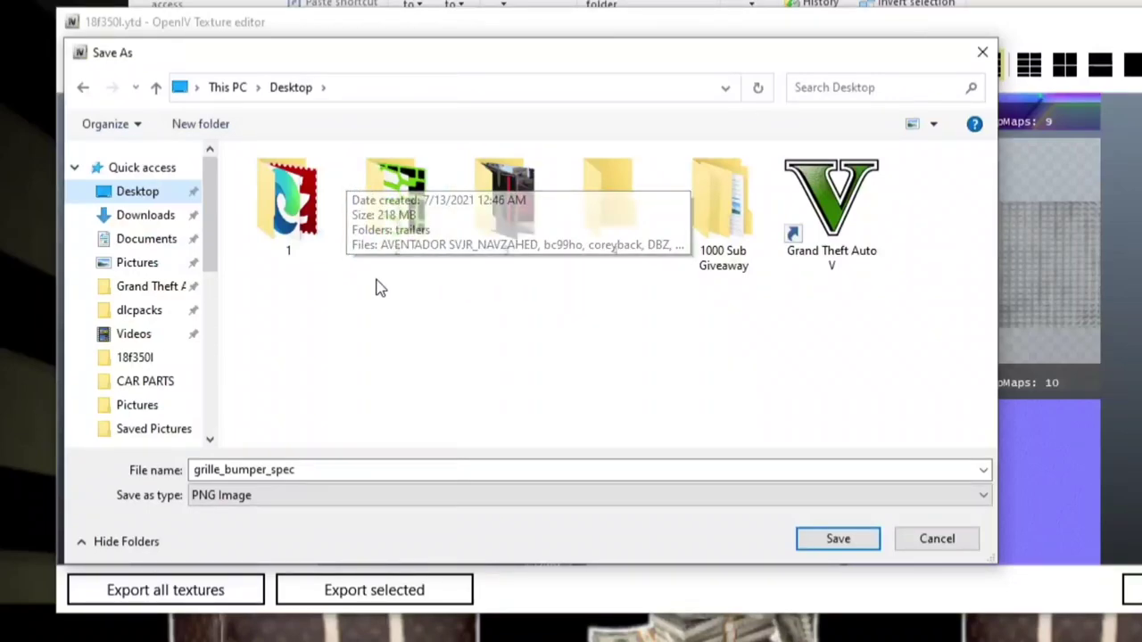
click(837, 540)
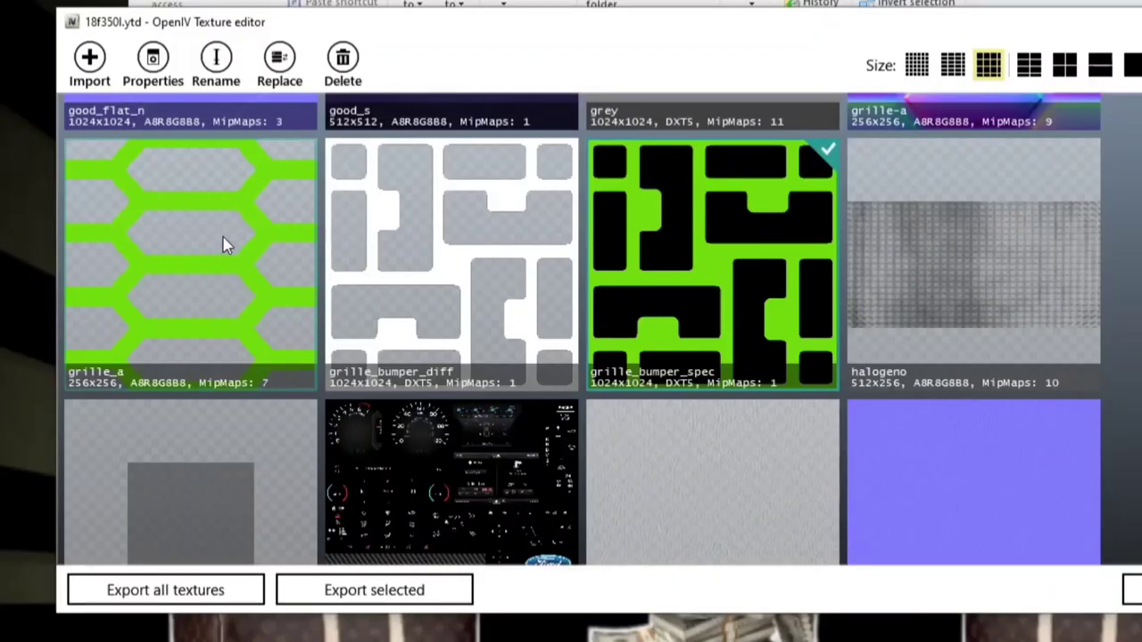
Export the grille_a texture to the Desktop as a PNG image and close the texture editor without saving.
right_click(217, 235)
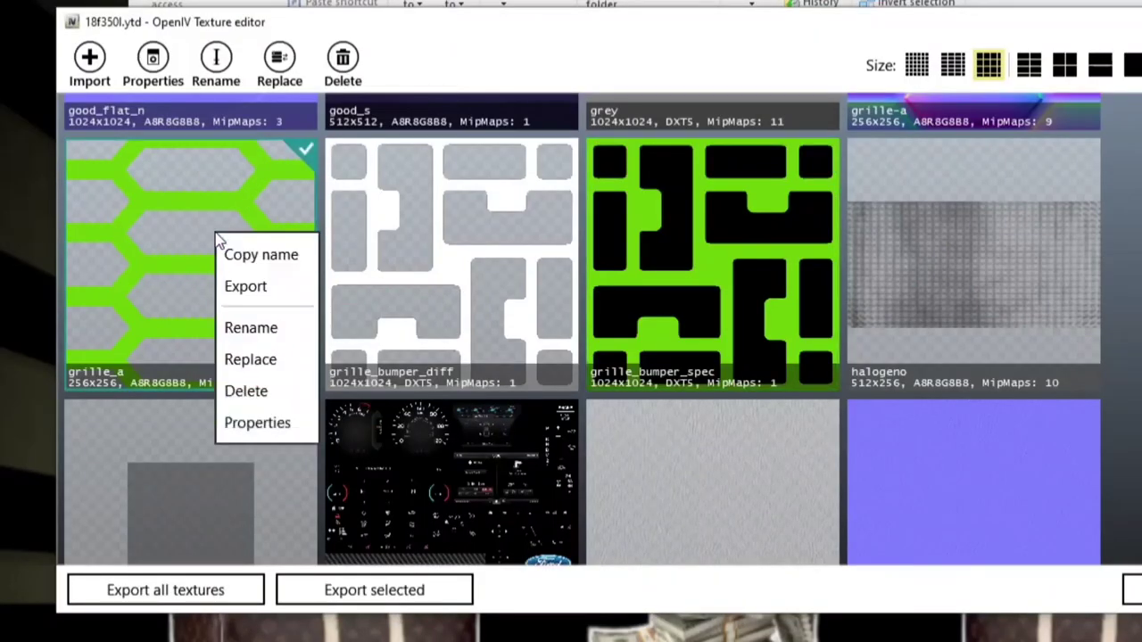
click(255, 291)
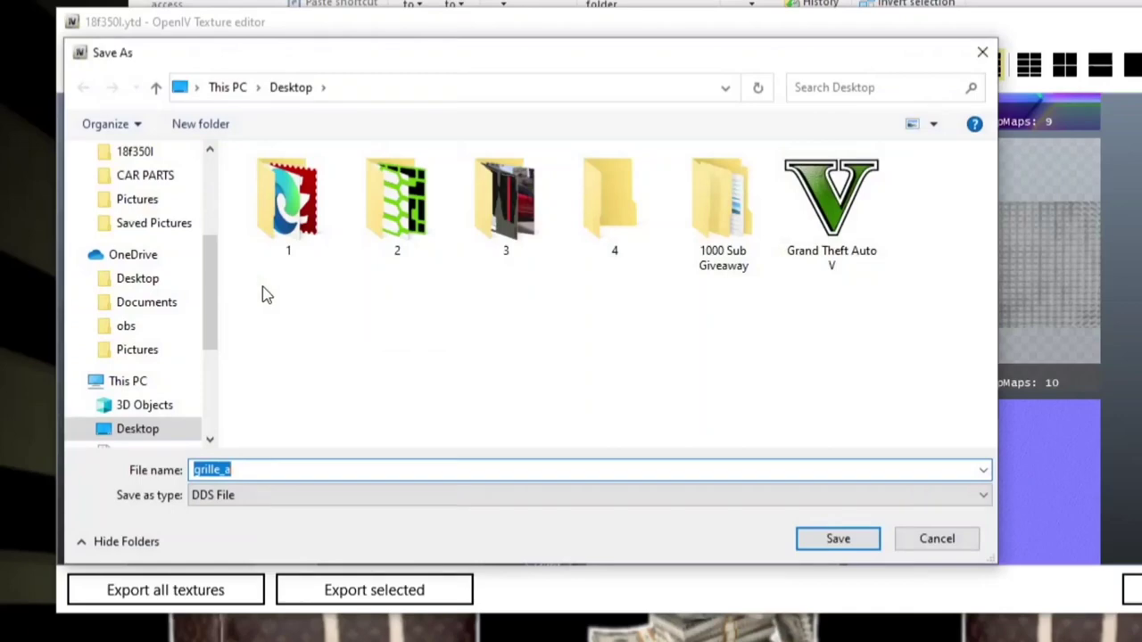
click(248, 504)
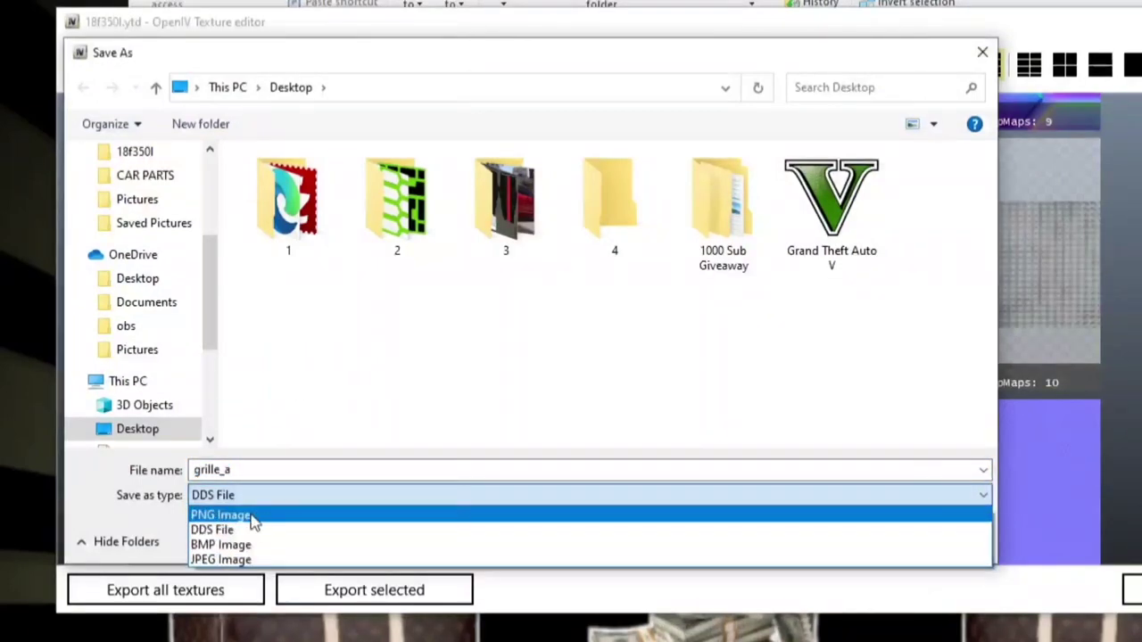
click(263, 517)
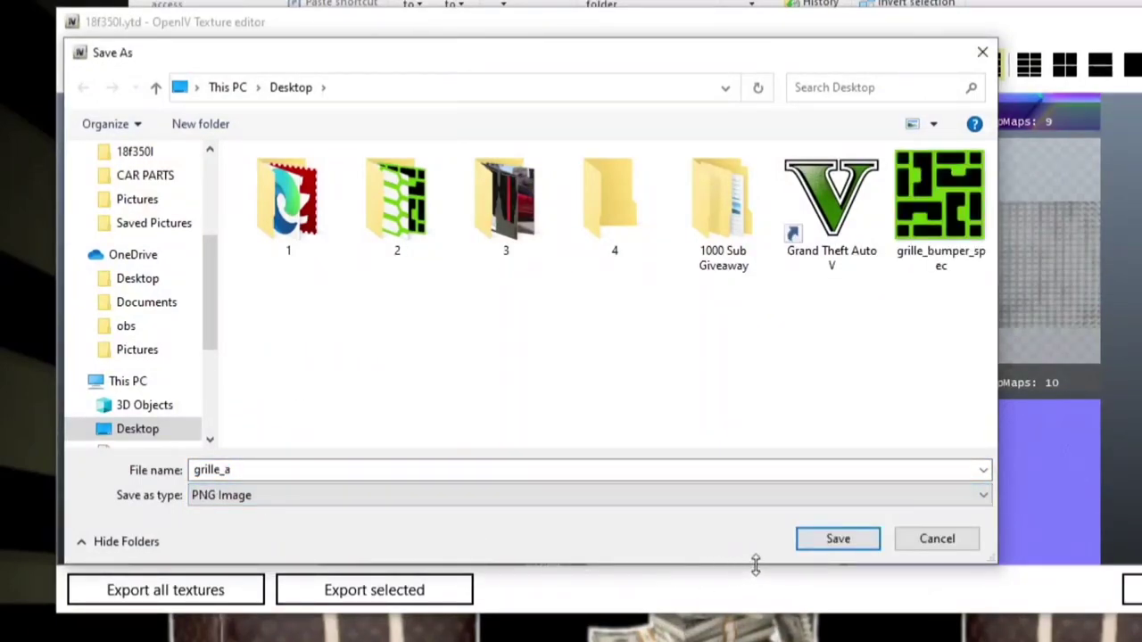
click(839, 544)
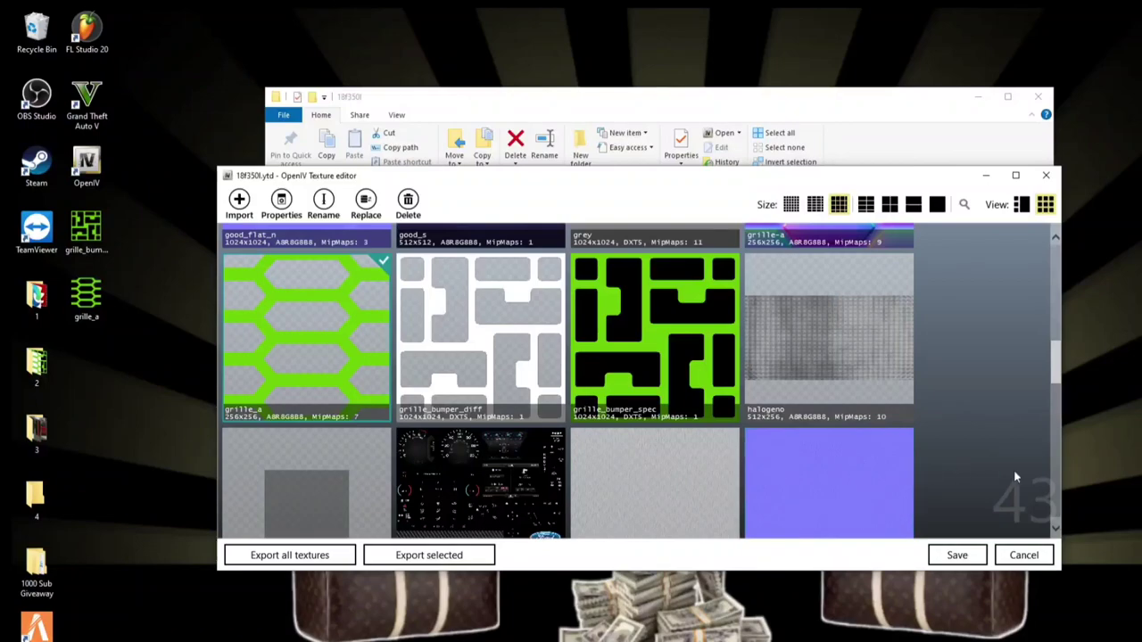
click(1024, 555)
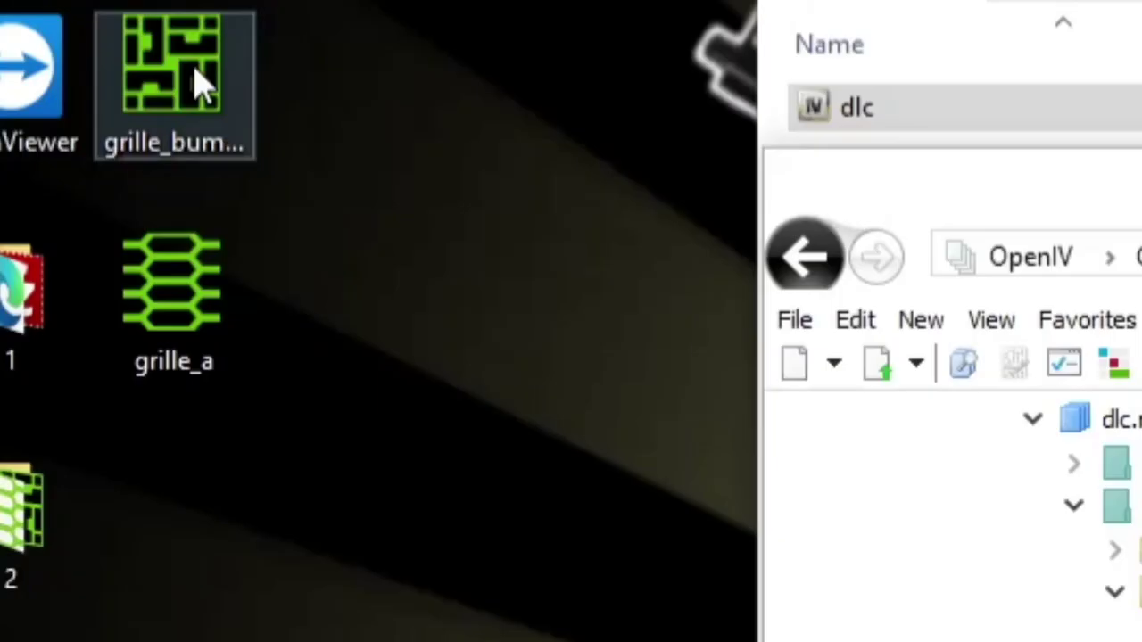
Open the exported grille_bumper_spec image from the Desktop in Paint 3D for editing.
right_click(74, 203)
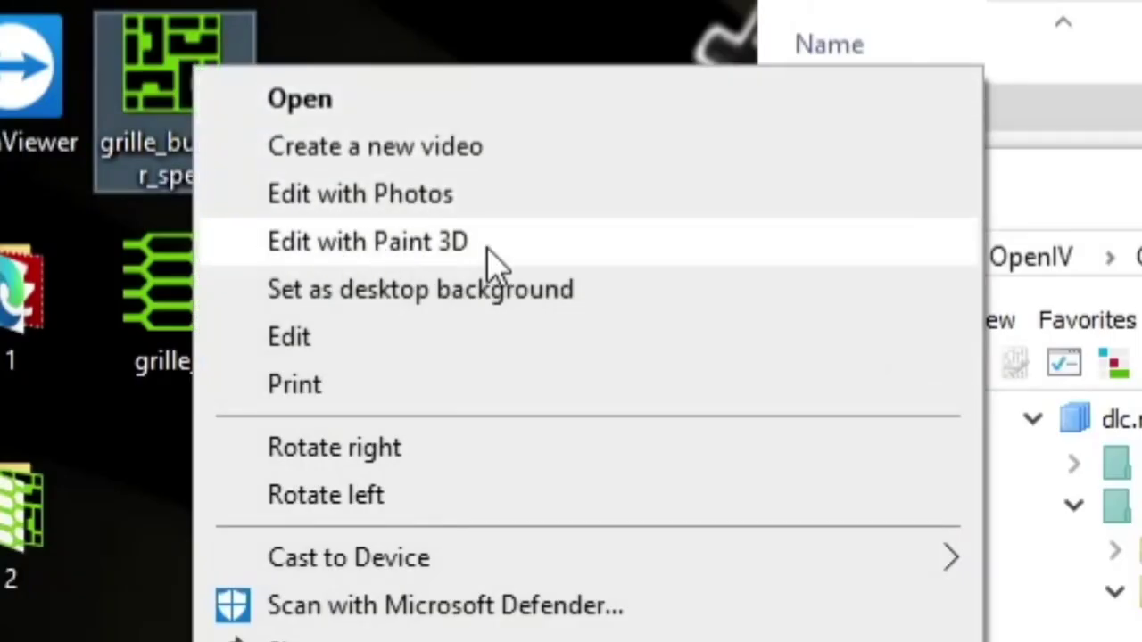
click(439, 246)
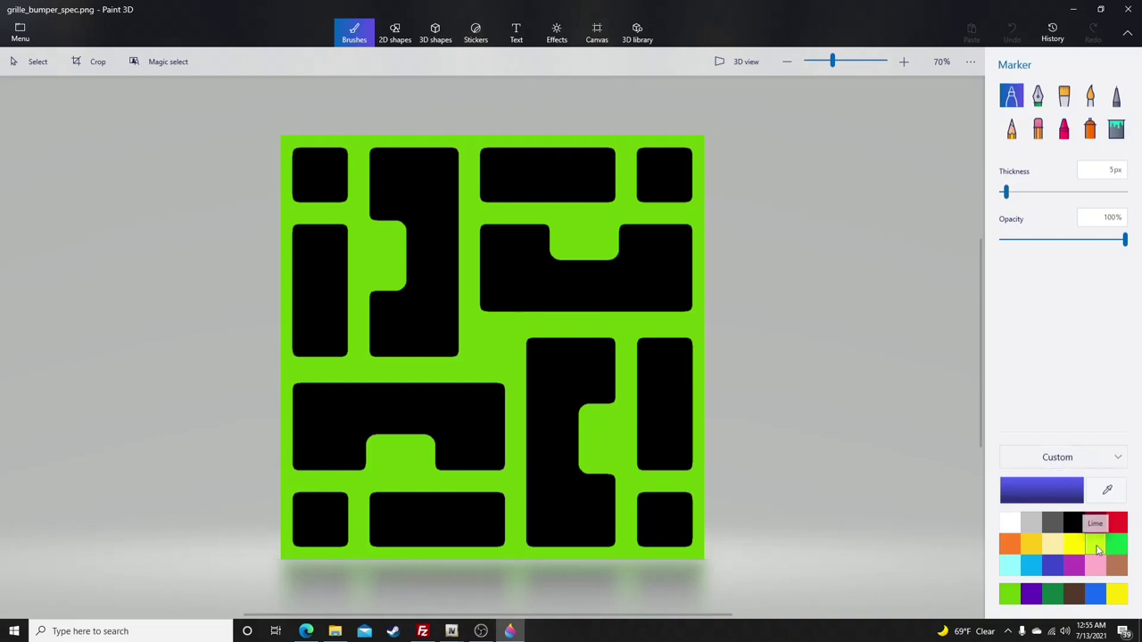
Fill the green background of the grille_bumper_spec image with purple using the Fill tool at 15% tolerance.
click(1100, 595)
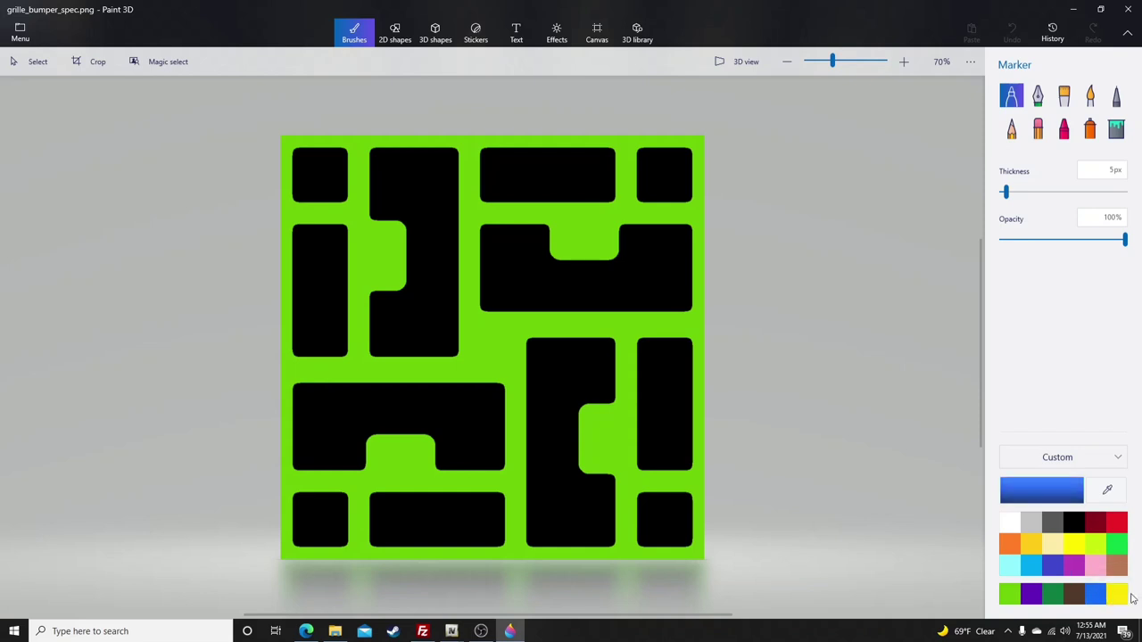
click(1030, 595)
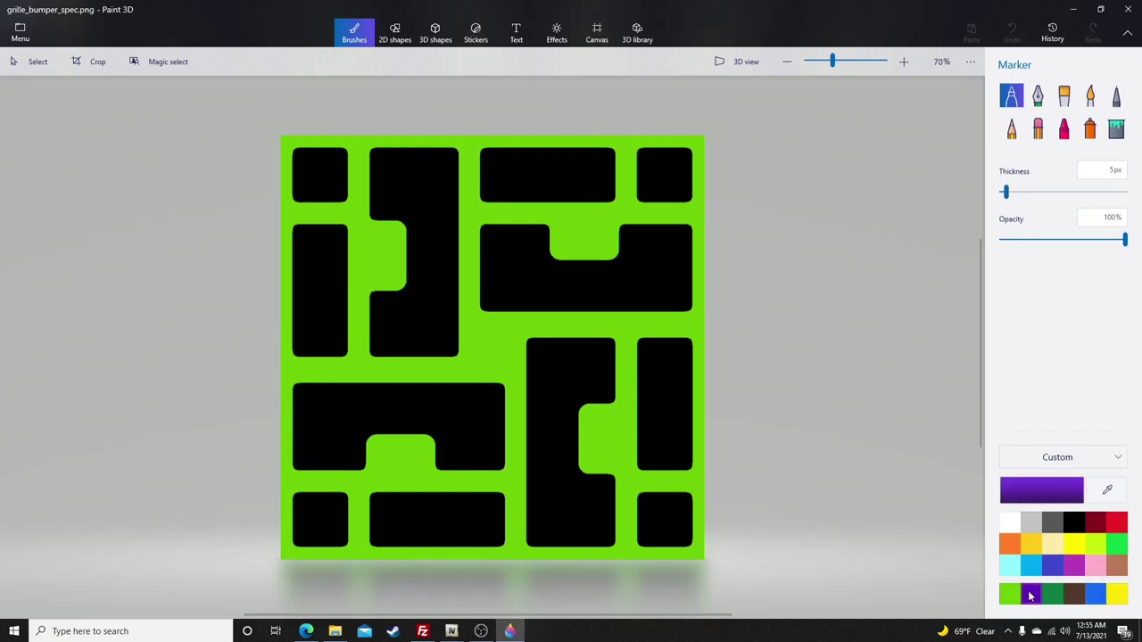
click(1118, 129)
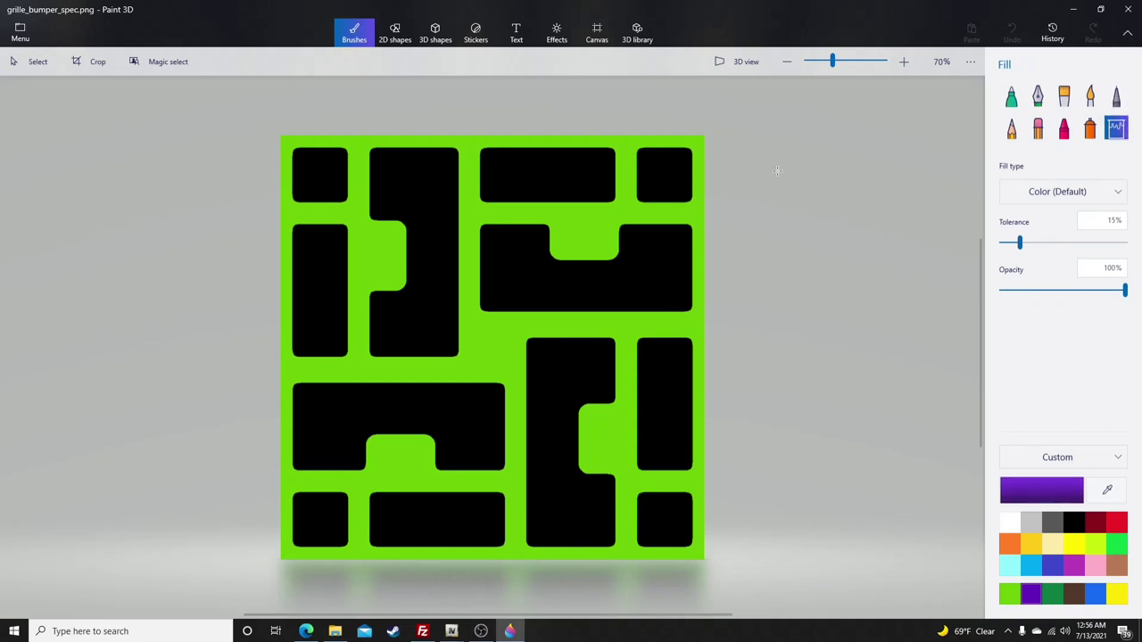
click(586, 228)
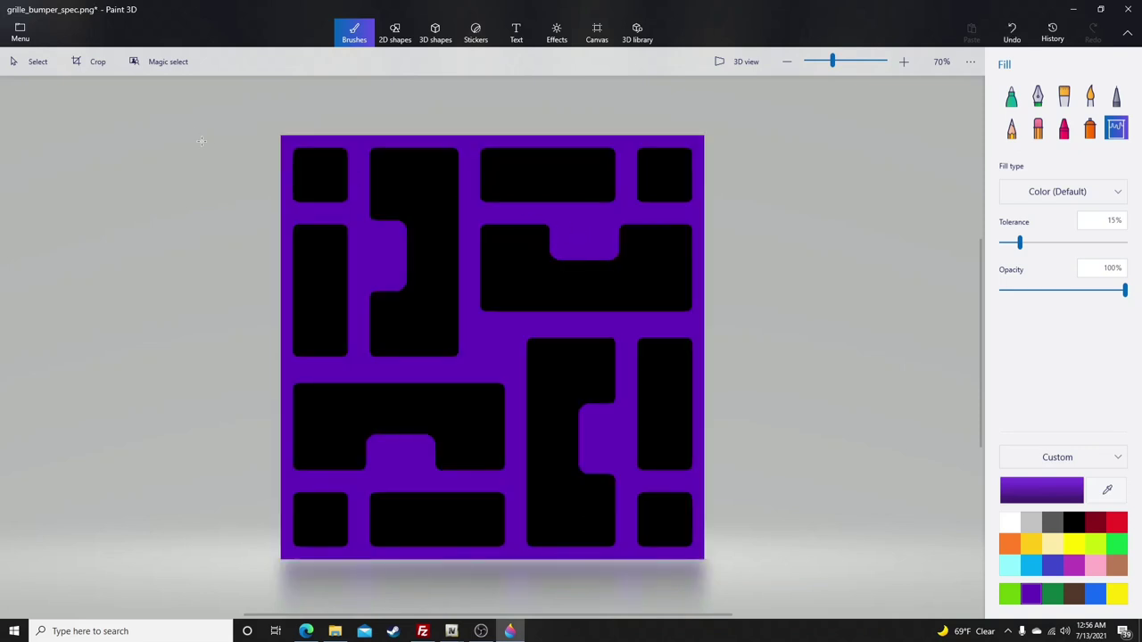
Save the recoloured grille_bumper_spec image and close Paint 3D.
click(19, 31)
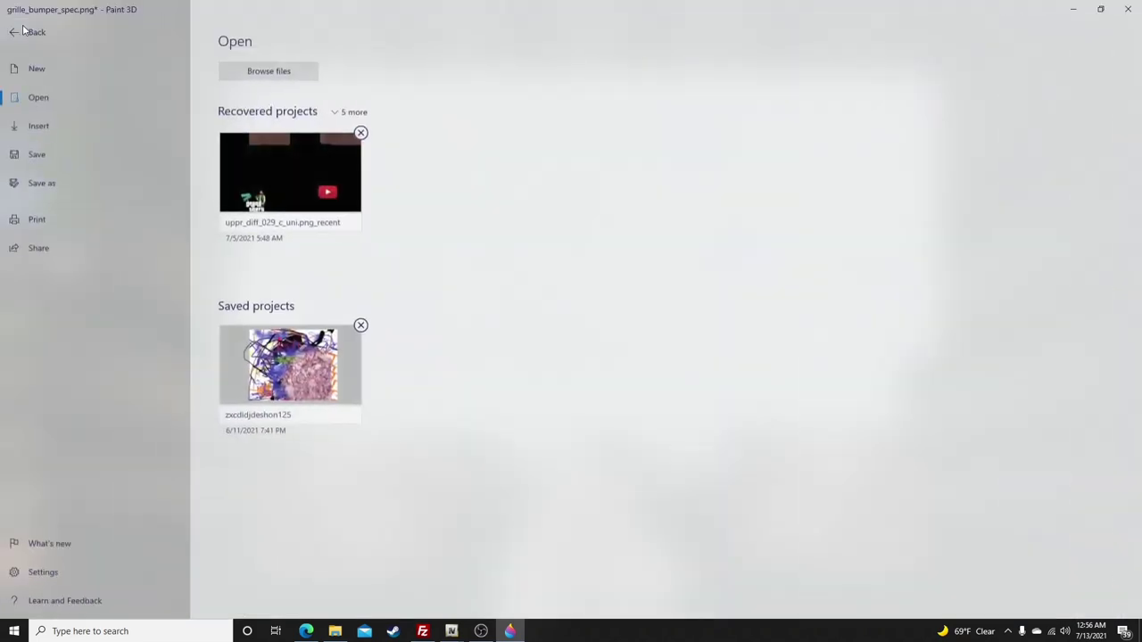
click(51, 158)
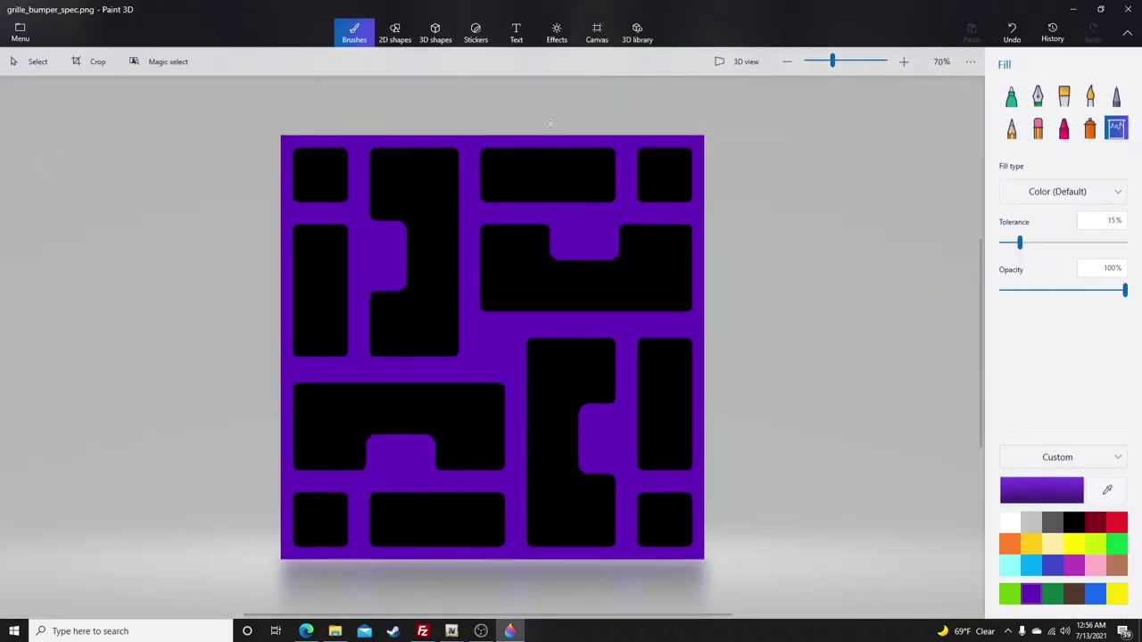
click(1128, 9)
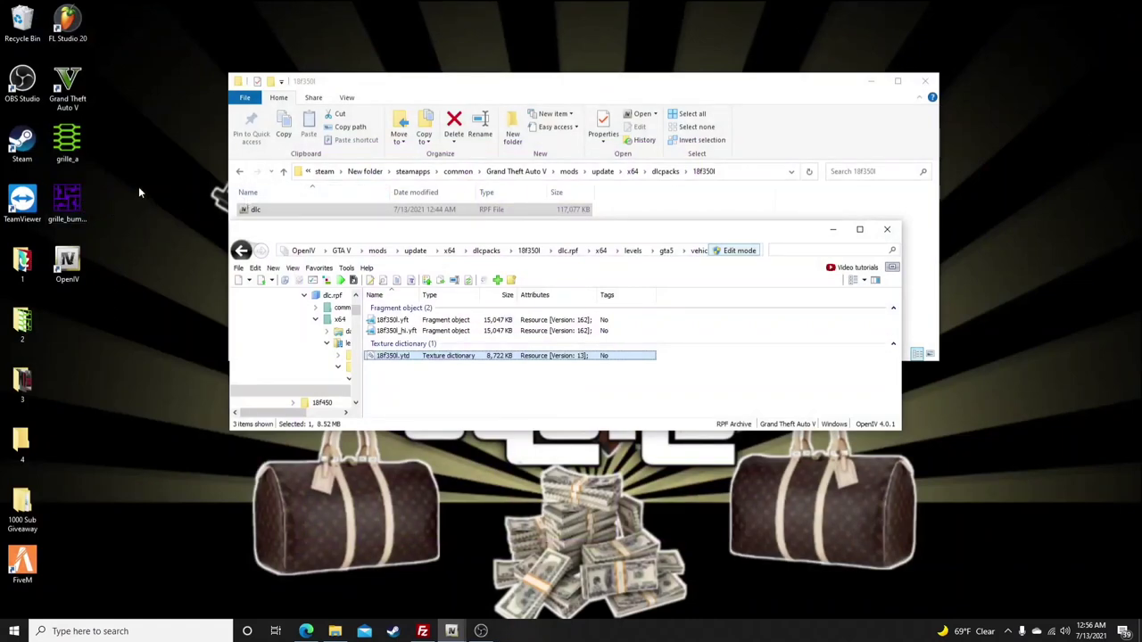
Open the grille_a image from the Desktop in Paint 3D and fill its green honeycomb pattern with purple.
right_click(68, 143)
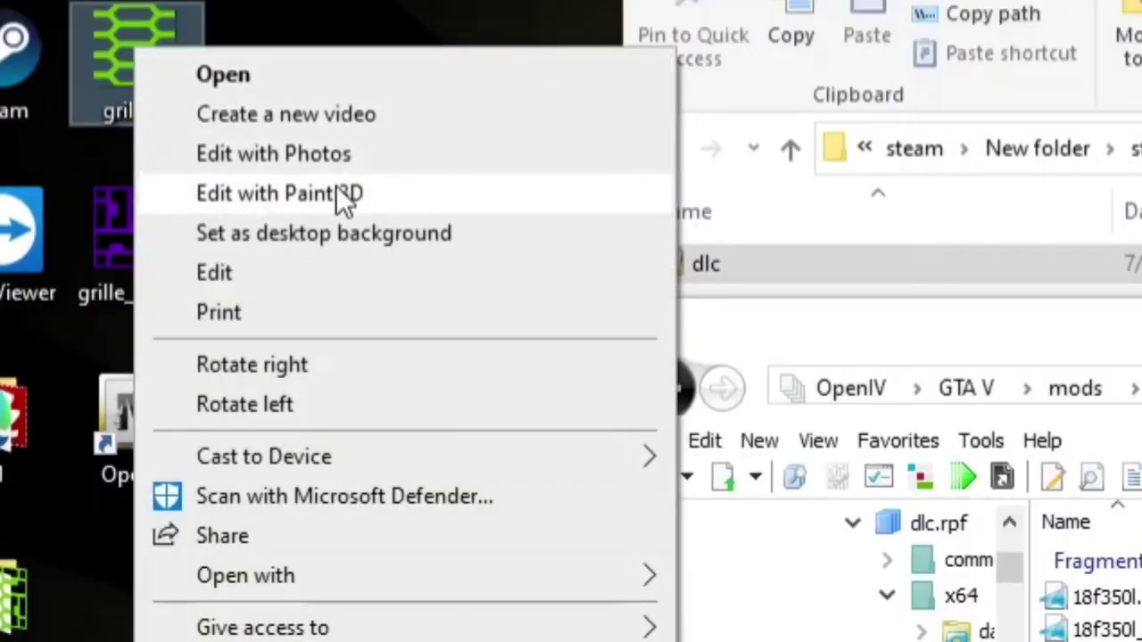
click(394, 196)
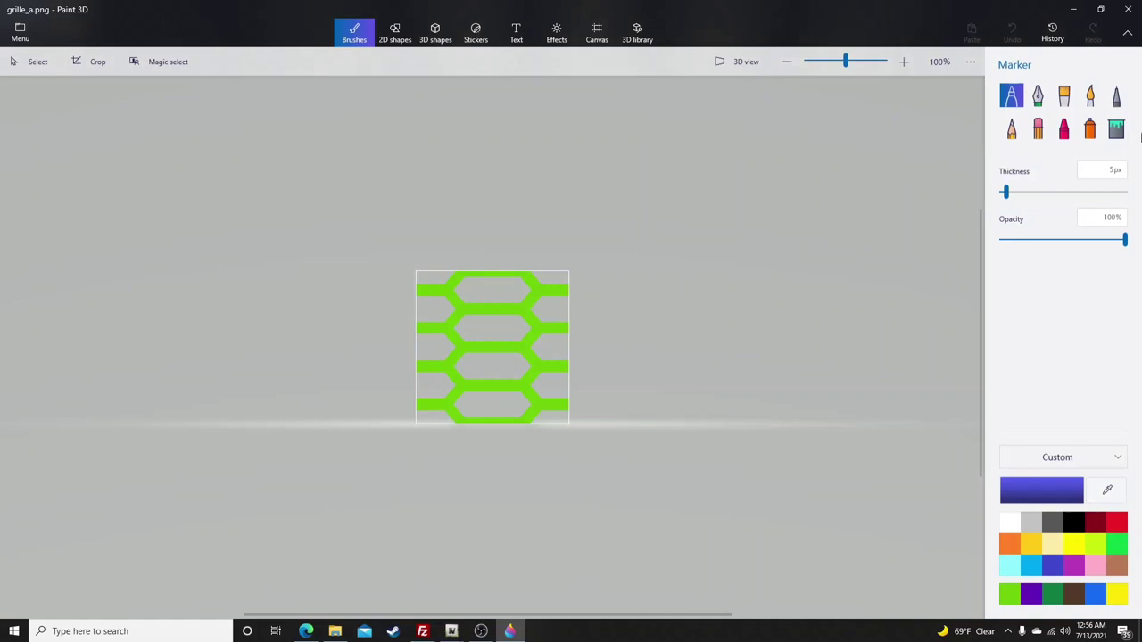
click(1117, 130)
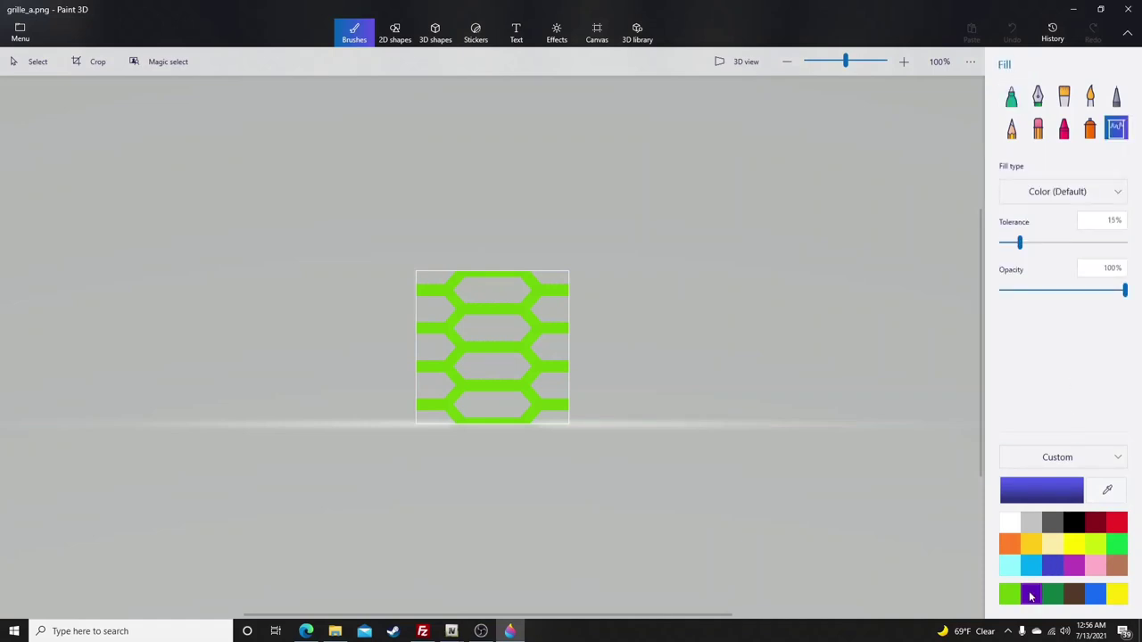
click(1030, 595)
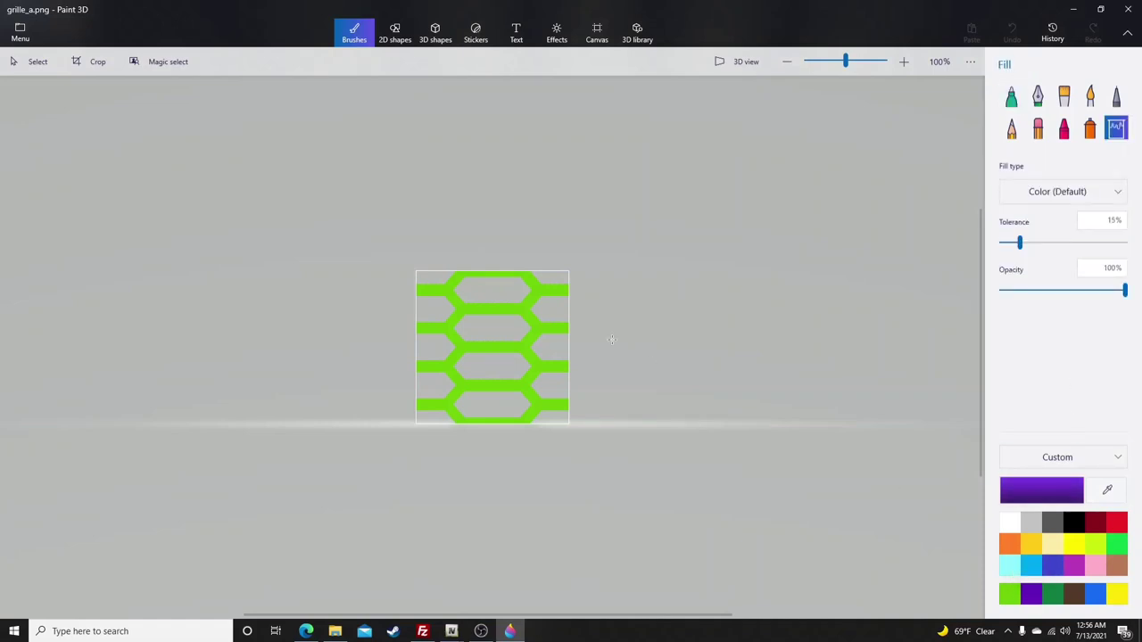
click(540, 329)
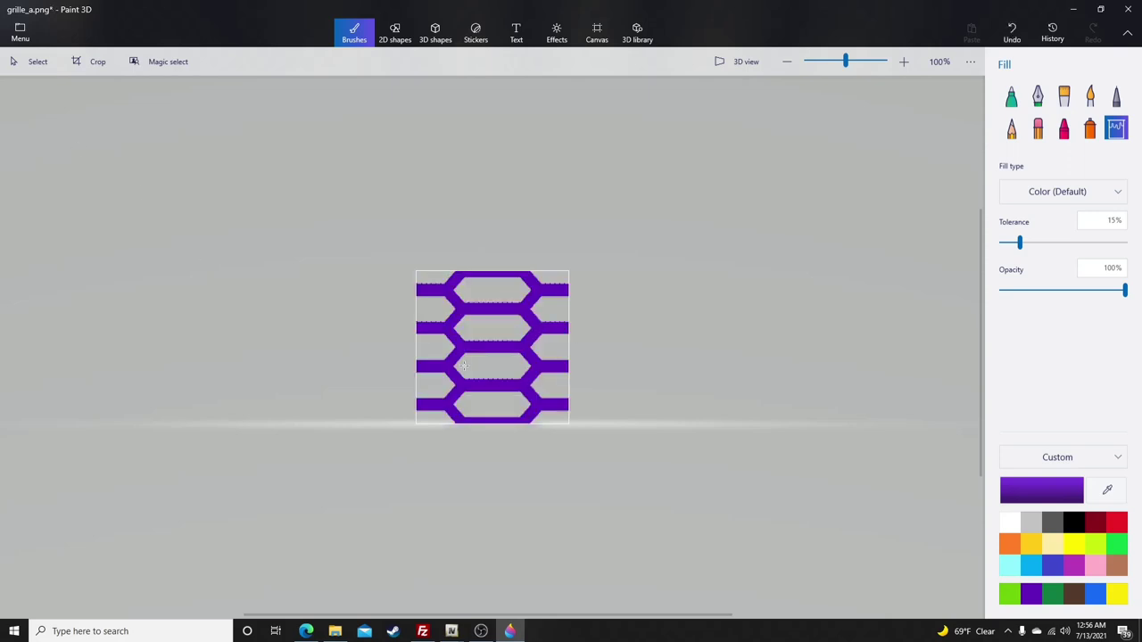
Save the recoloured grille_a image and close Paint 3D.
click(20, 33)
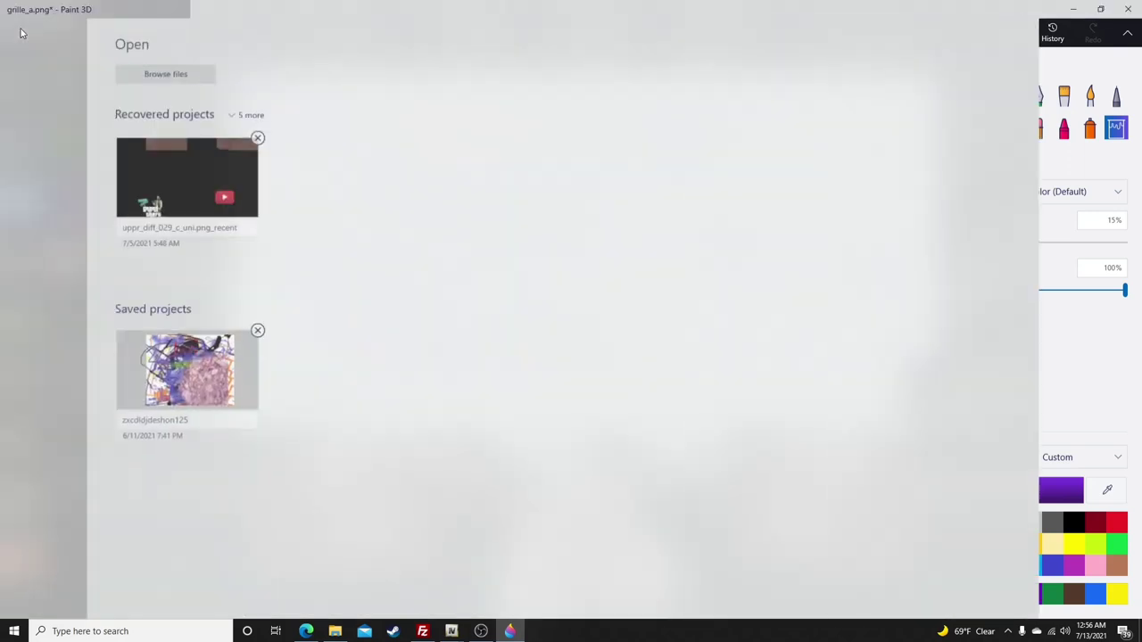
click(53, 158)
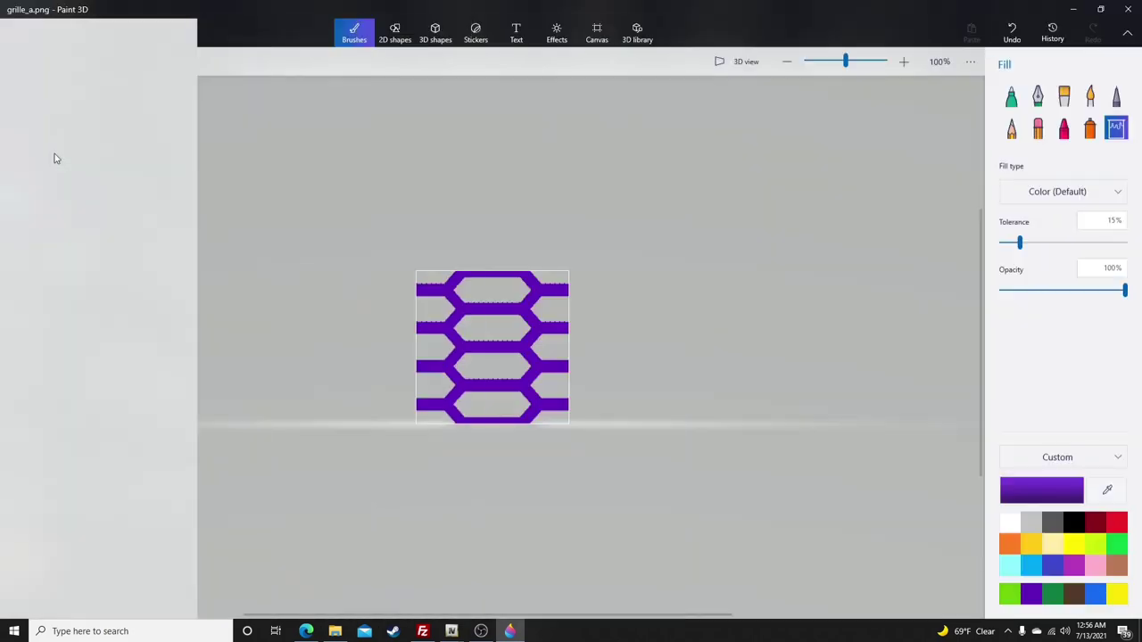
click(1128, 9)
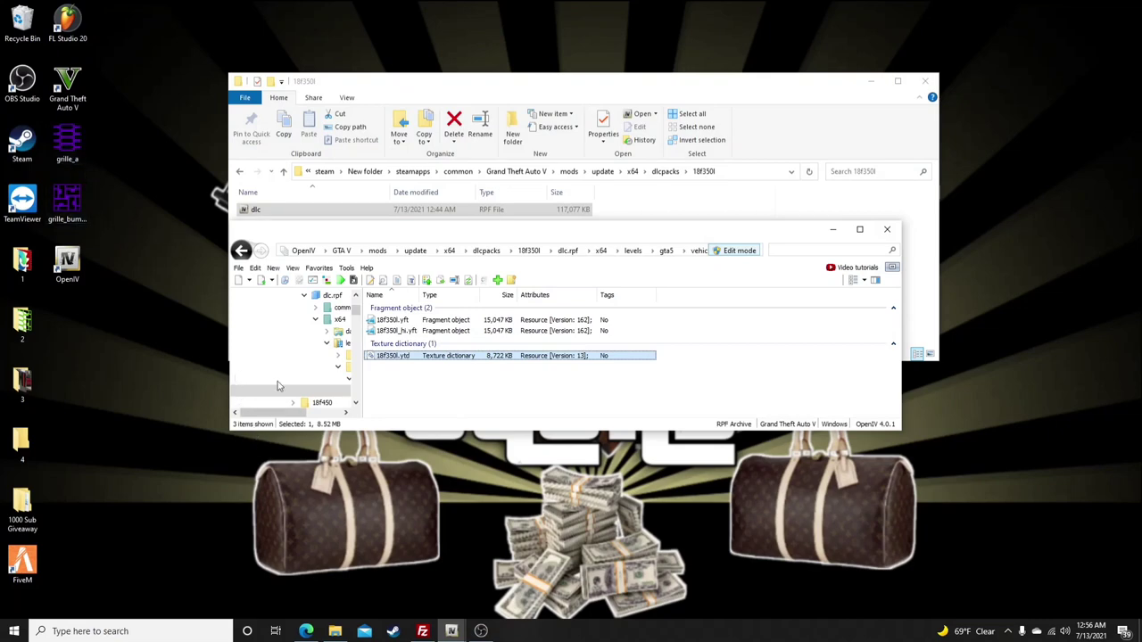
Reopen the 18f350l.ytd texture dictionary in OpenIV and locate the grille textures in it.
double_click(414, 357)
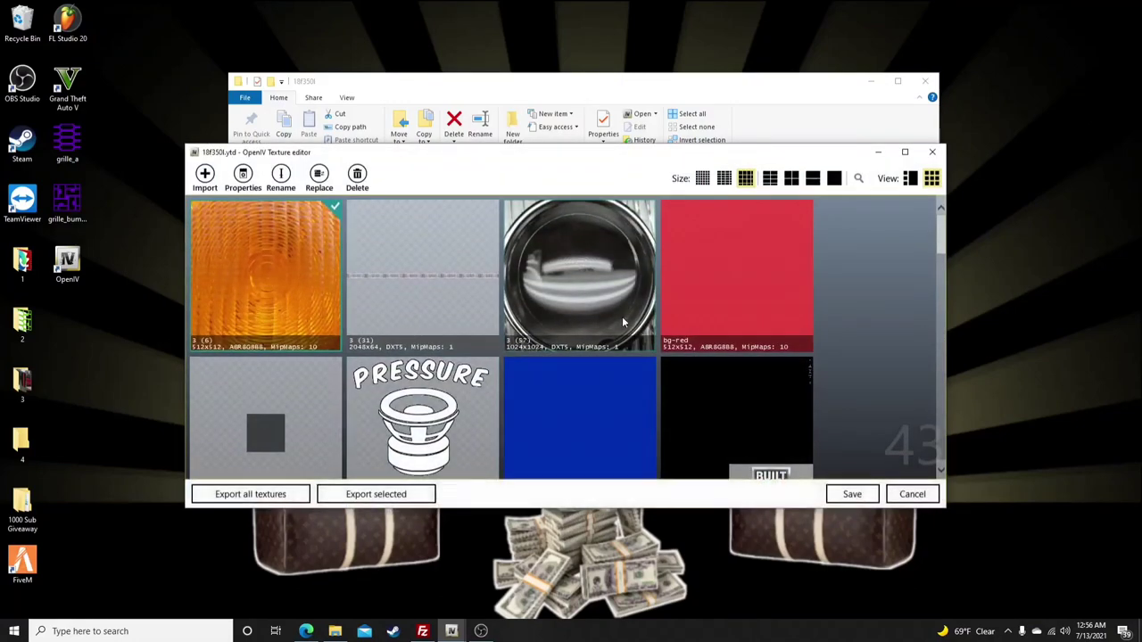
scroll(628, 318, down, 10)
scroll(629, 321, down, 8)
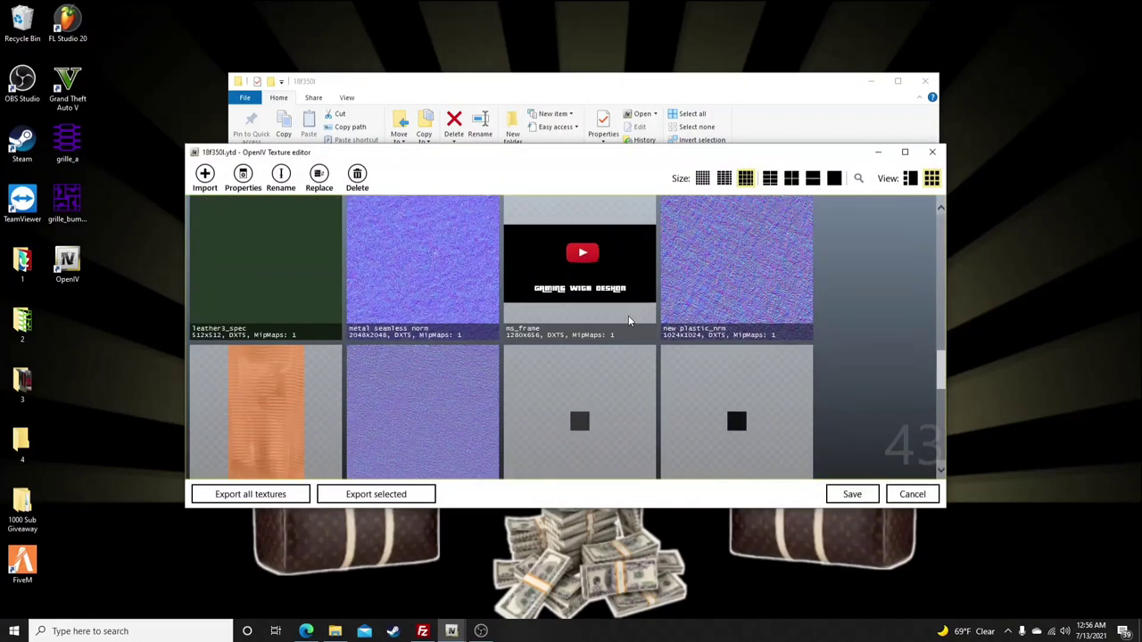
scroll(629, 321, up, 8)
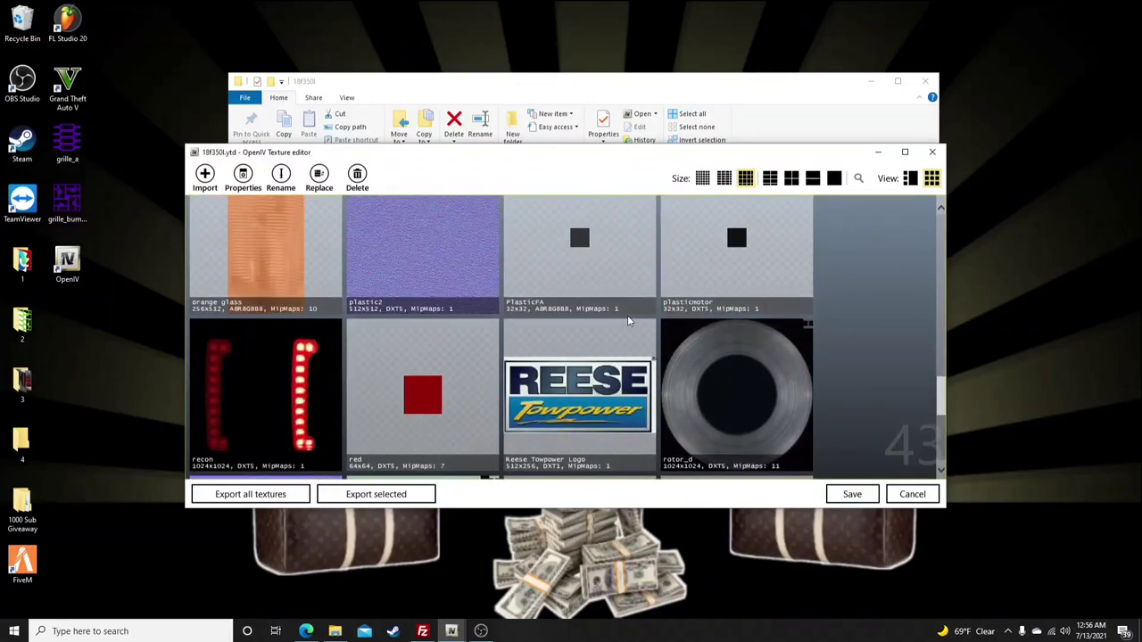